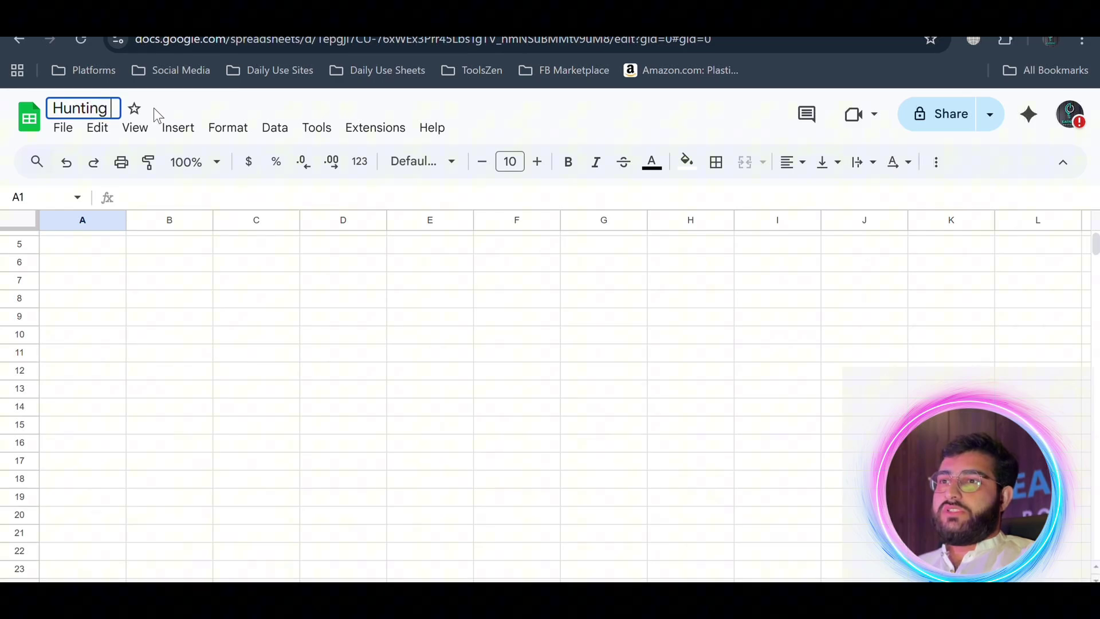
- Rename the spreadsheet as "Hunting Sheet"
{"action": "key", "text": "BackSpace"}
{"action": "key", "text": "BackSpace"}
{"action": "key", "text": "BackSpace"}
{"action": "key", "text": "BackSpace"}
{"action": "key", "text": "BackSpace"}
{"action": "key", "text": "BackSpace"}
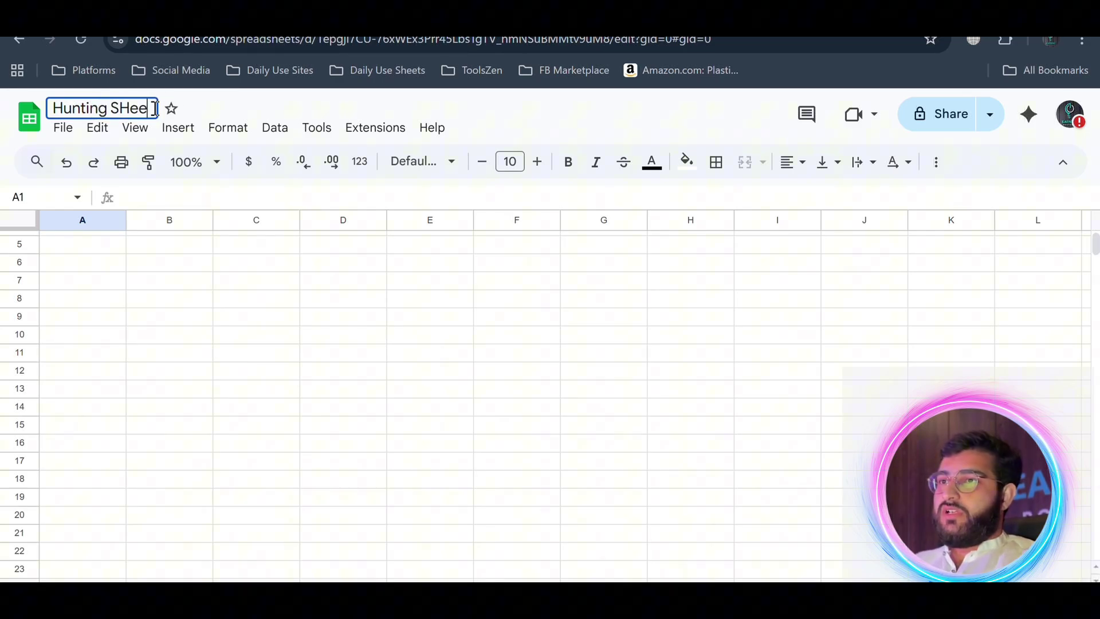
{"action": "type", "text": "Sheet"}
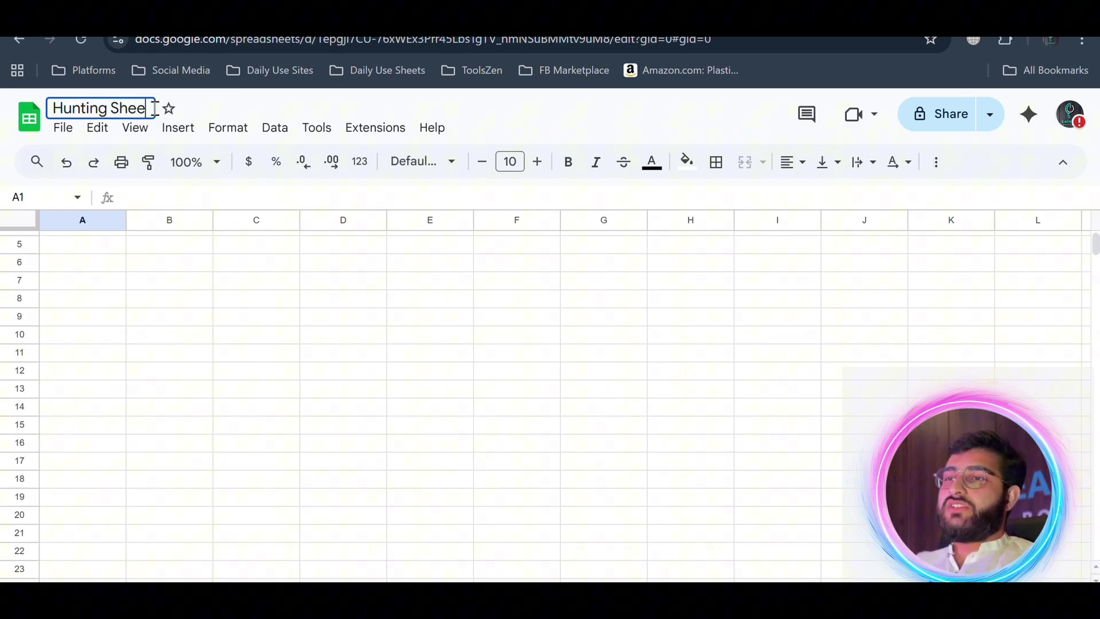
{"action": "left_click", "coordinate": [106, 245]}
- Enter the column headings "Date" in A1 and "Amazon Link" in B1
{"action": "scroll", "coordinate": [106, 245], "scroll_direction": "up", "scroll_amount": 2}
{"action": "double_click", "coordinate": [106, 239]}
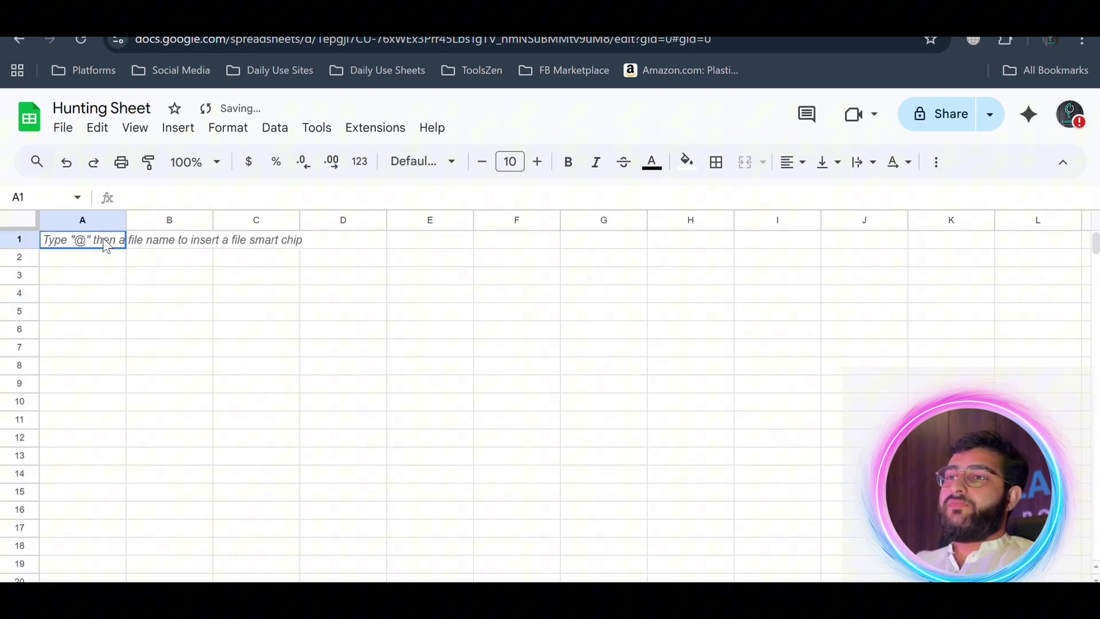
{"action": "type", "text": "Date"}
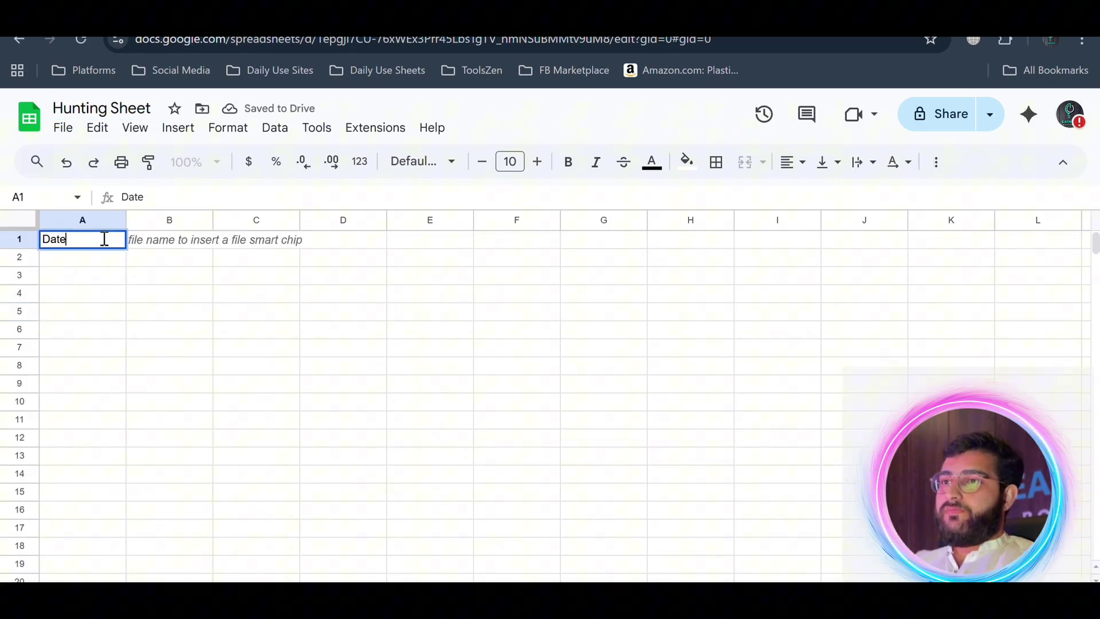
{"action": "key", "text": "Tab"}
{"action": "type", "text": "A"}
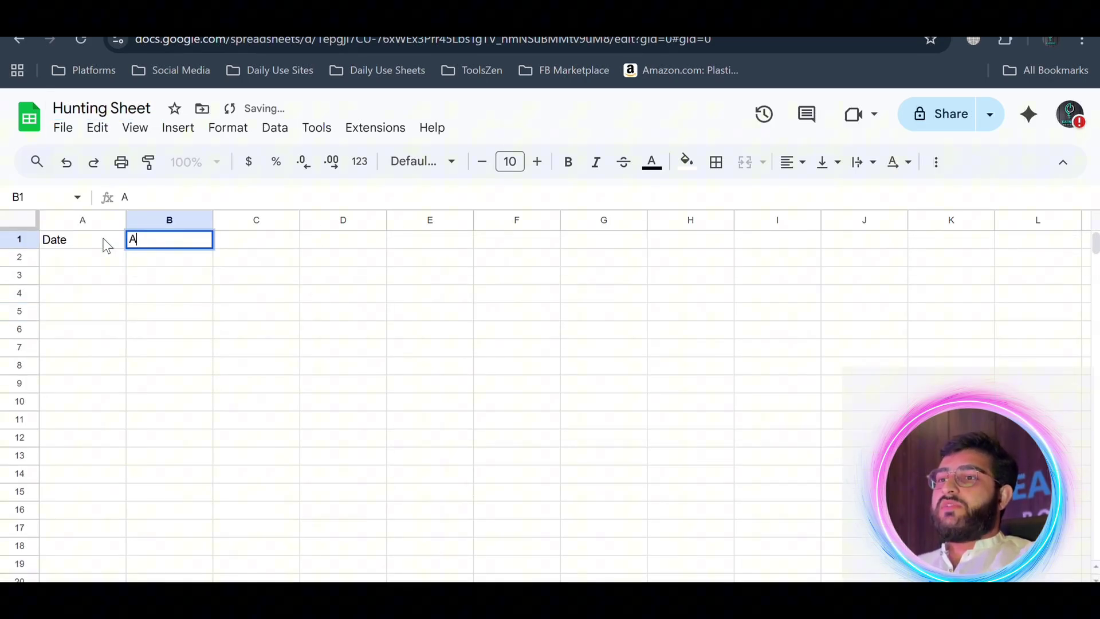
{"action": "type", "text": "mazo"}
{"action": "key", "text": "BackSpace"}
{"action": "type", "text": "o"}
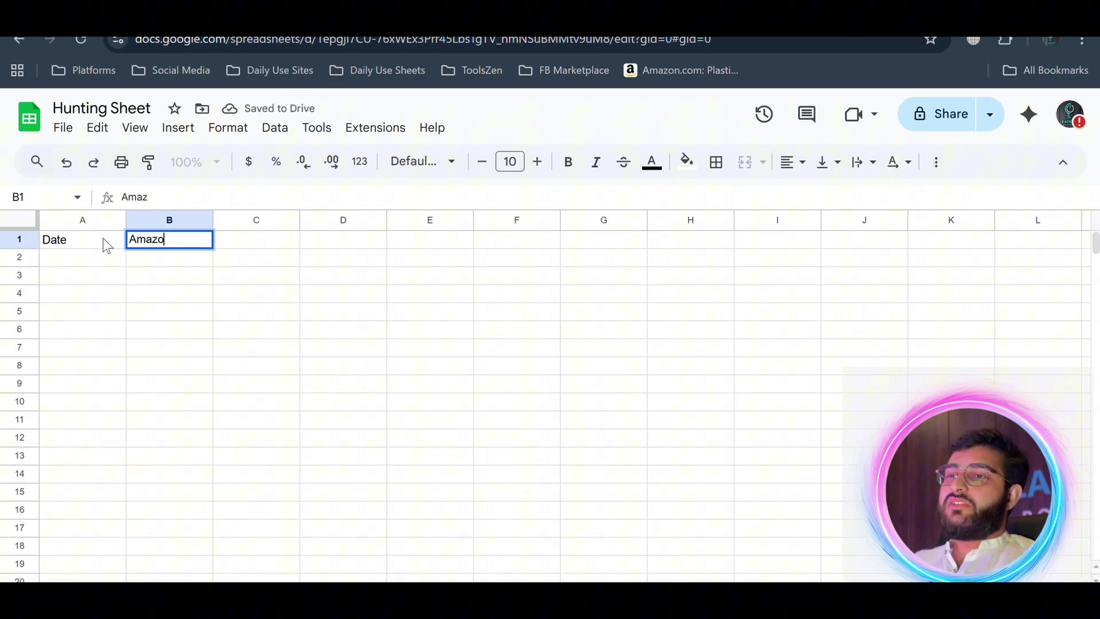
{"action": "type", "text": "n Link"}
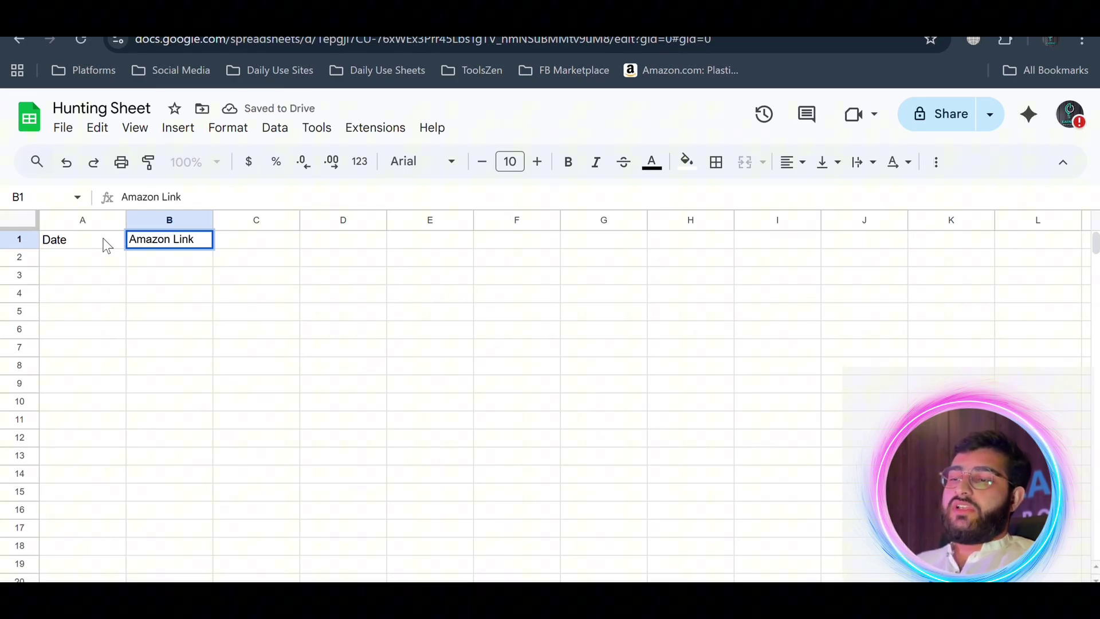
{"action": "key", "text": "Tab"}
- Enter the column heading "Source Link" in C1
{"action": "type", "text": "Sp"}
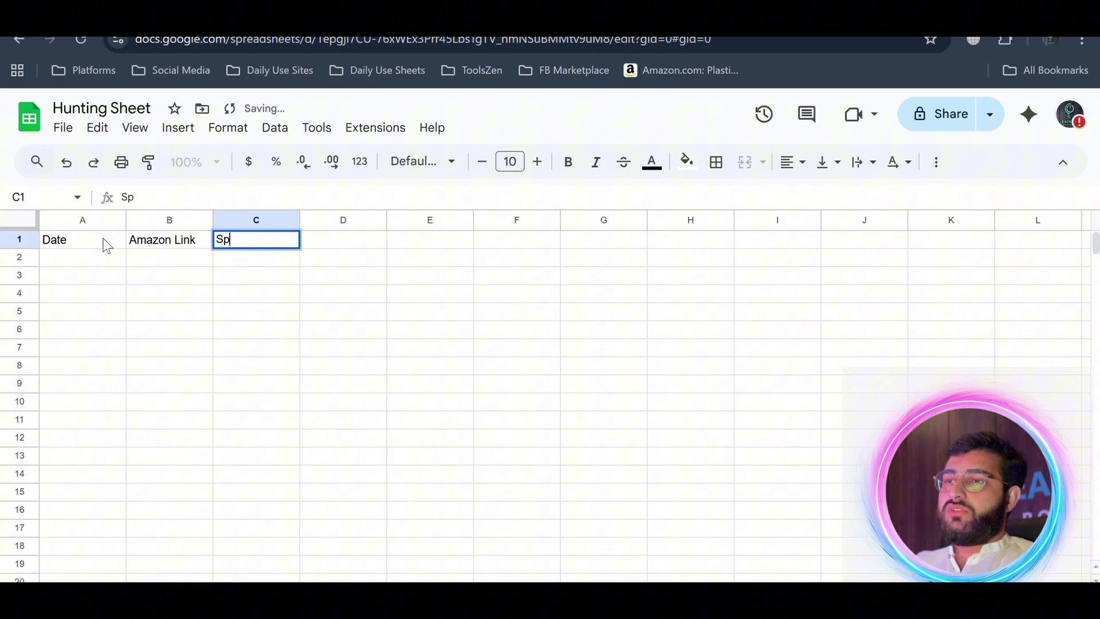
{"action": "type", "text": "urce"}
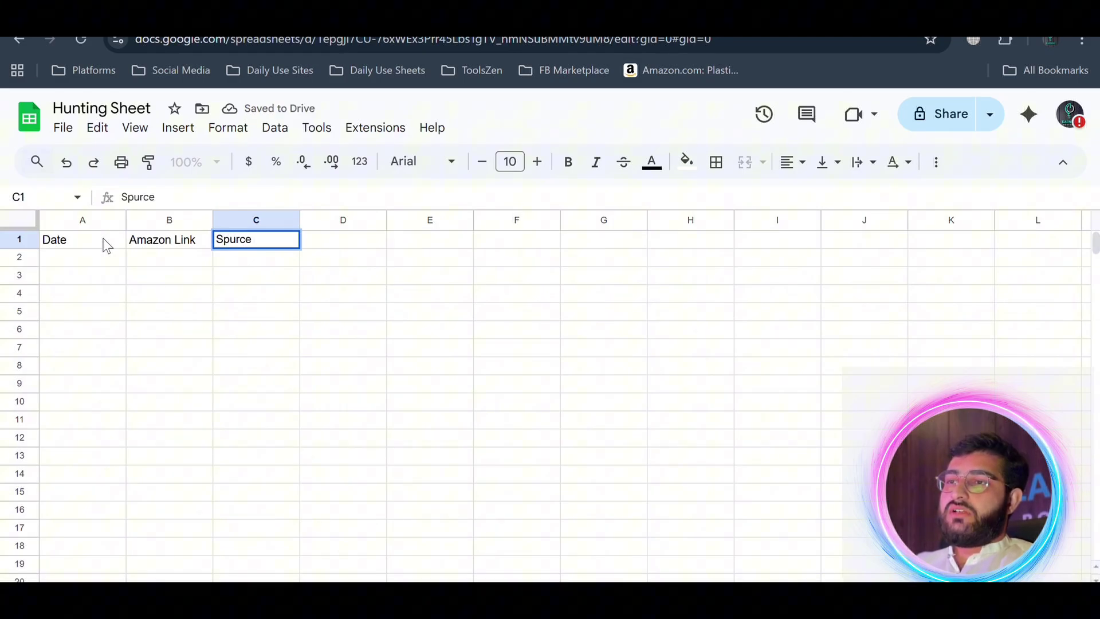
{"action": "key", "text": "BackSpace"}
{"action": "key", "text": "BackSpace"}
{"action": "key", "text": "BackSpace"}
{"action": "key", "text": "BackSpace"}
{"action": "key", "text": "BackSpace"}
{"action": "type", "text": "ourc"}
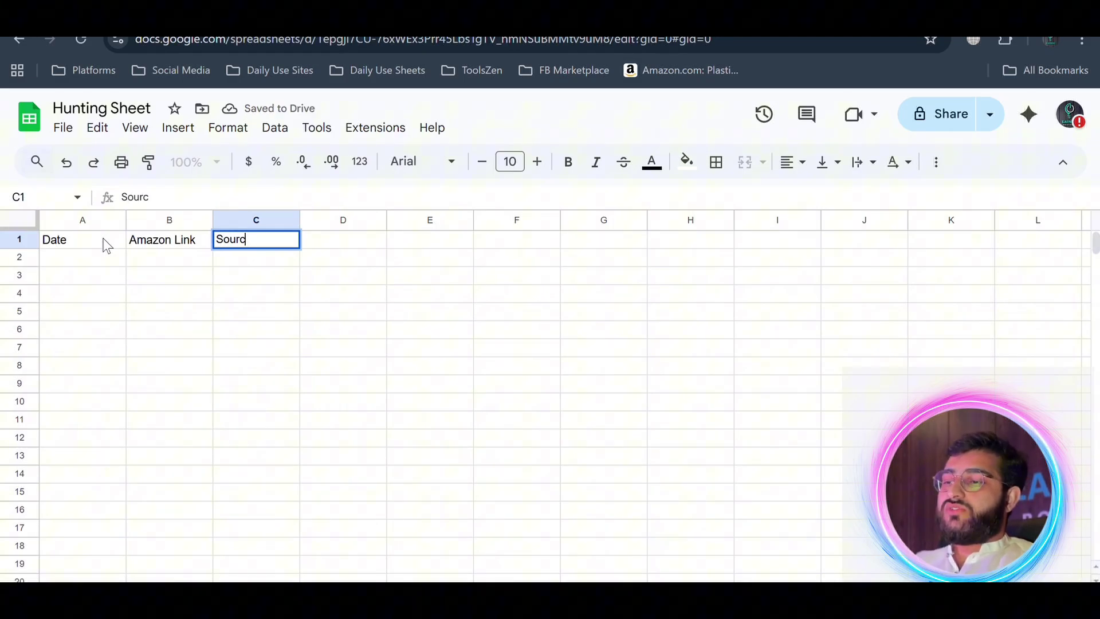
{"action": "type", "text": "e Link"}
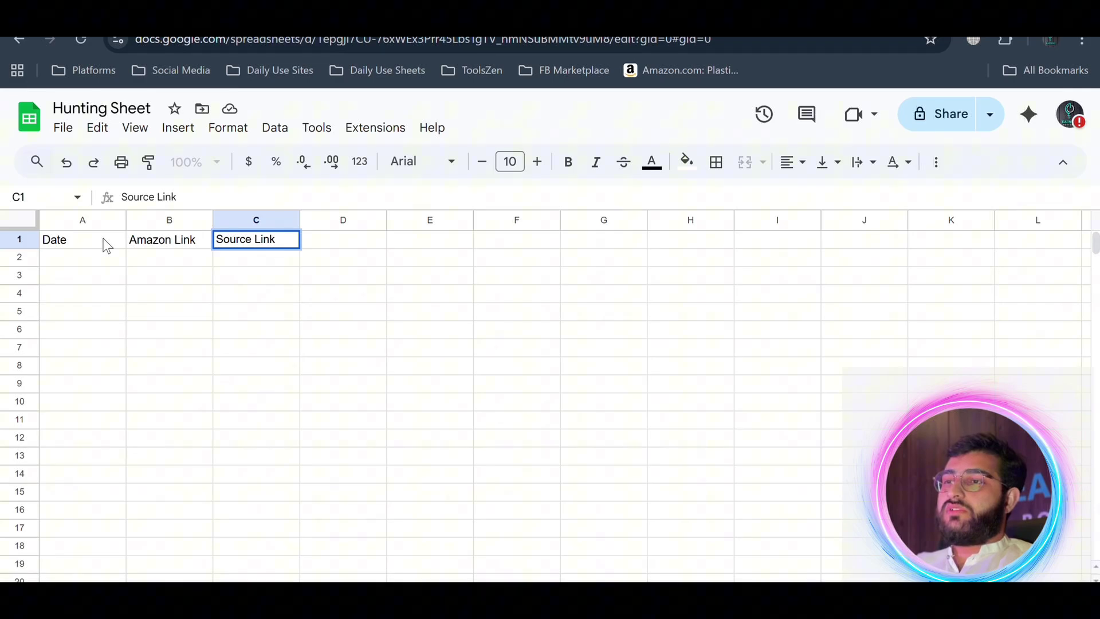
{"action": "key", "text": "Tab"}
- Enter the column headings "Amz Selling Price" in D1 and "Source Cost" in E1
{"action": "type", "text": "Am"}
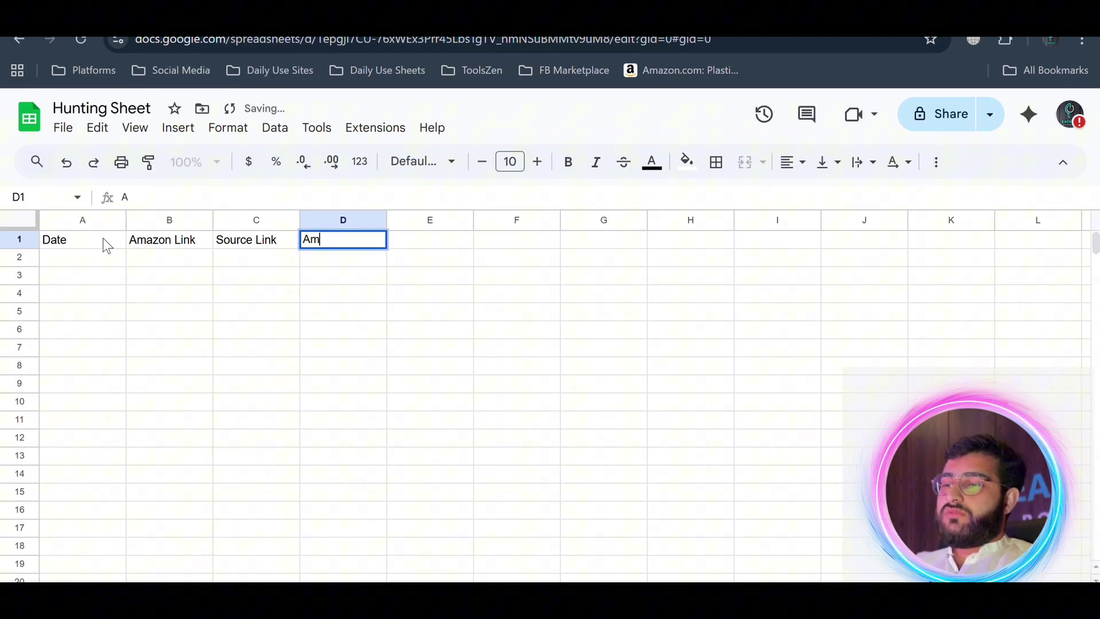
{"action": "type", "text": "z Selling Price"}
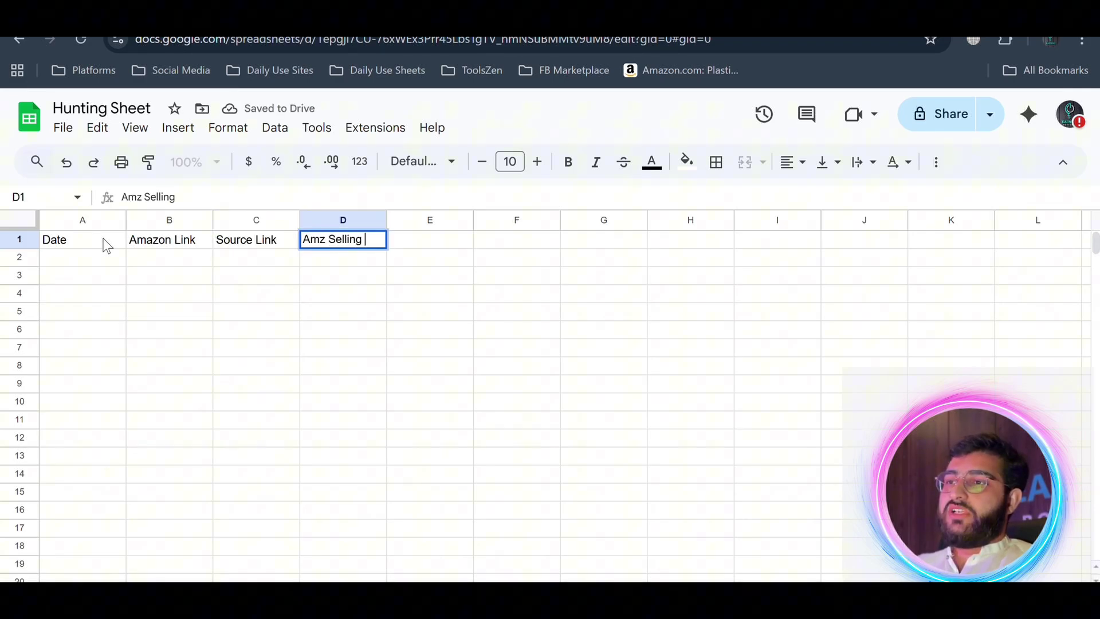
{"action": "key", "text": "Return"}
{"action": "key", "text": "Up"}
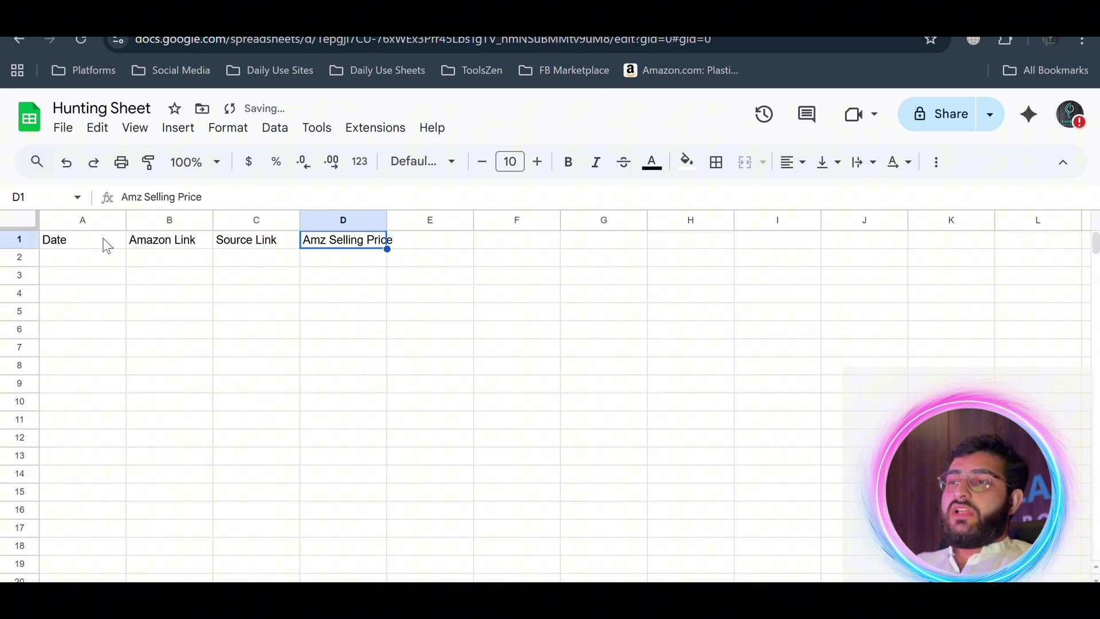
{"action": "key", "text": "Tab"}
{"action": "type", "text": "Source "}
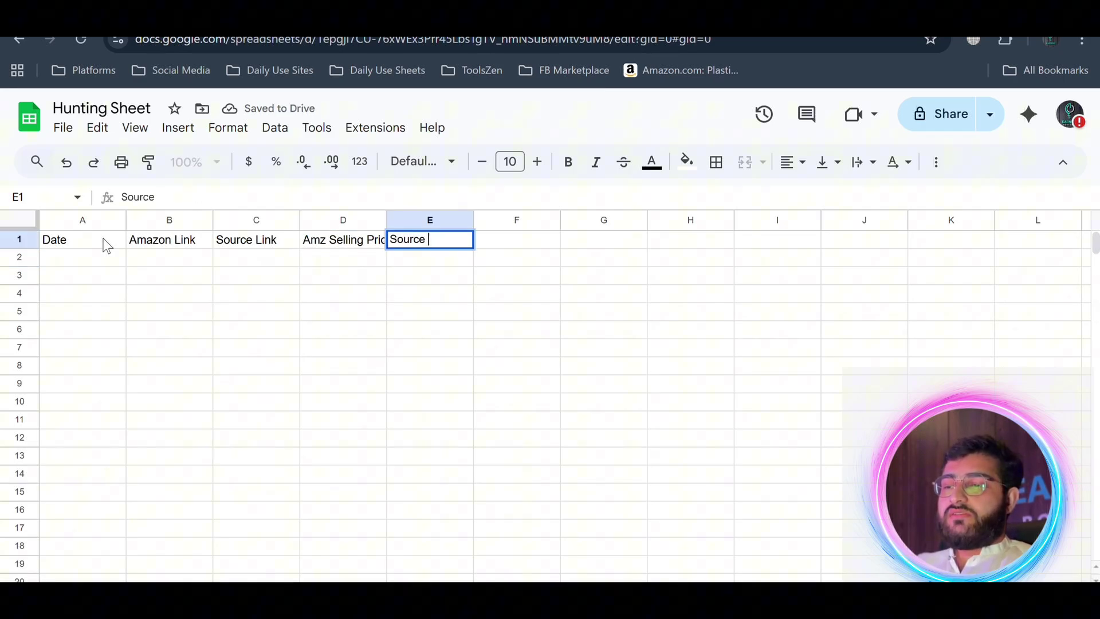
{"action": "type", "text": "Costt"}
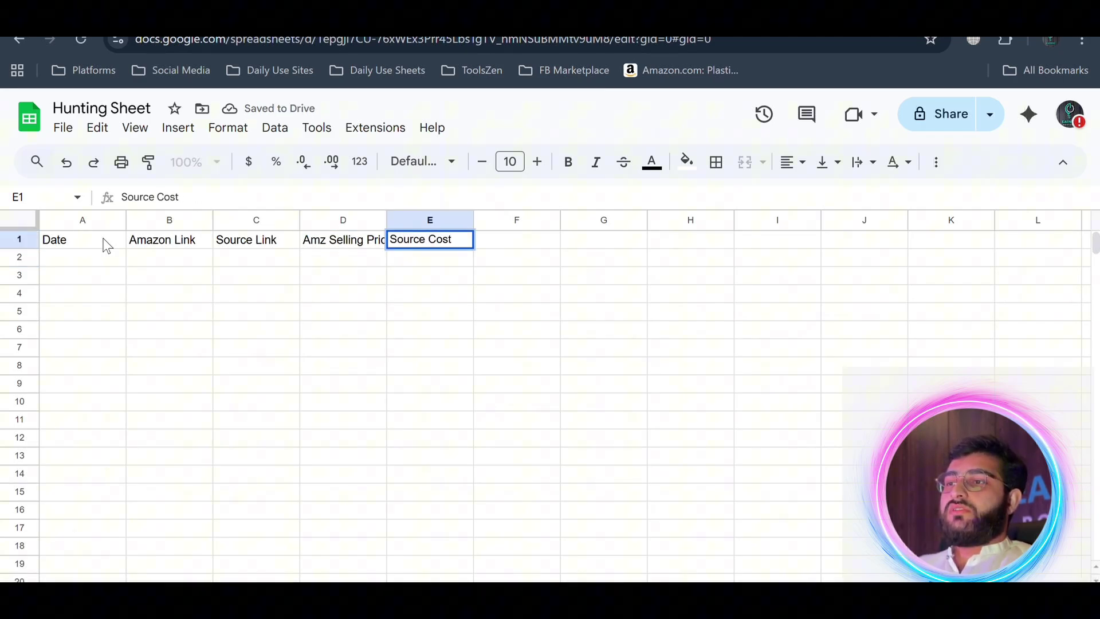
{"action": "key", "text": "Tab"}
- Enter the column heading "Amz Fee" in F1 and widen column D to fit its full heading
{"action": "type", "text": "Amz D"}
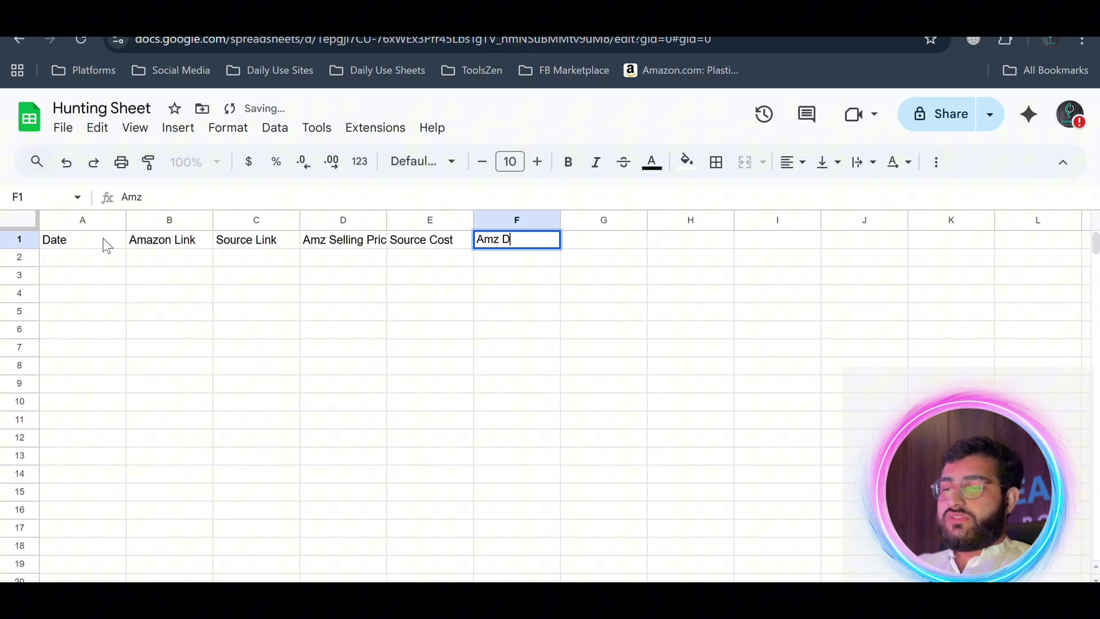
{"action": "key", "text": "BackSpace"}
{"action": "type", "text": "Fee"}
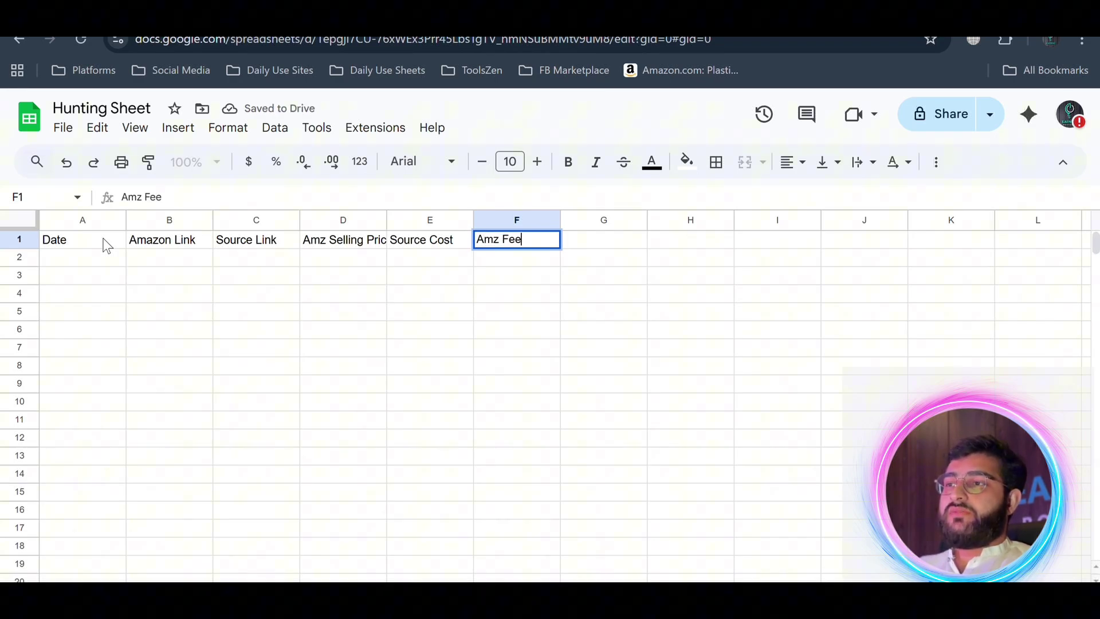
{"action": "key", "text": "Tab"}
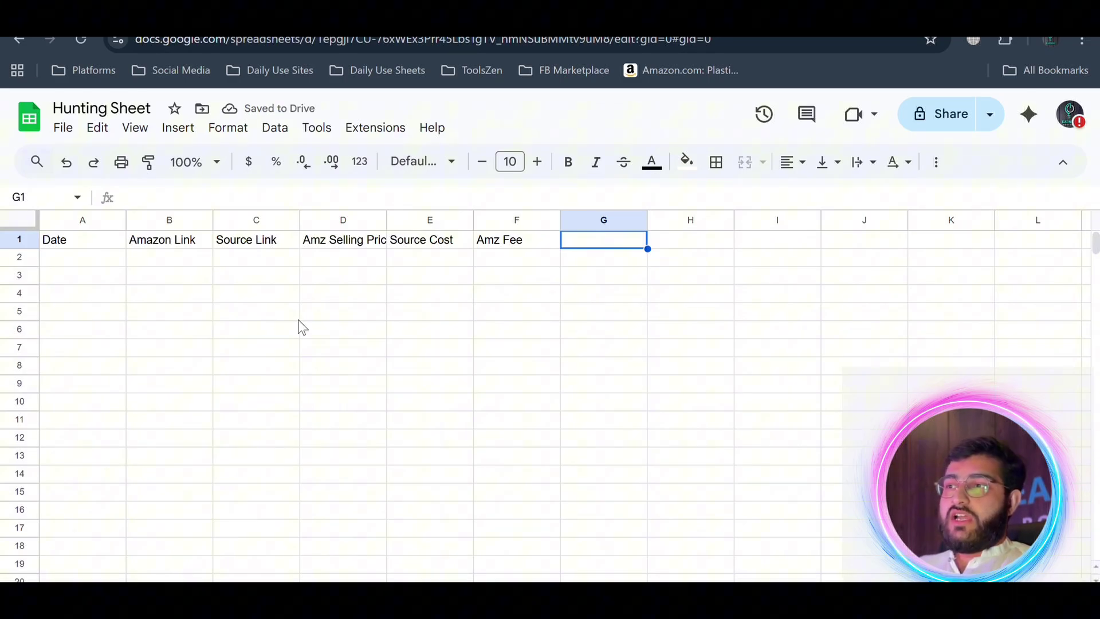
{"action": "left_click_drag", "start_coordinate": [389, 223], "coordinate": [405, 223]}
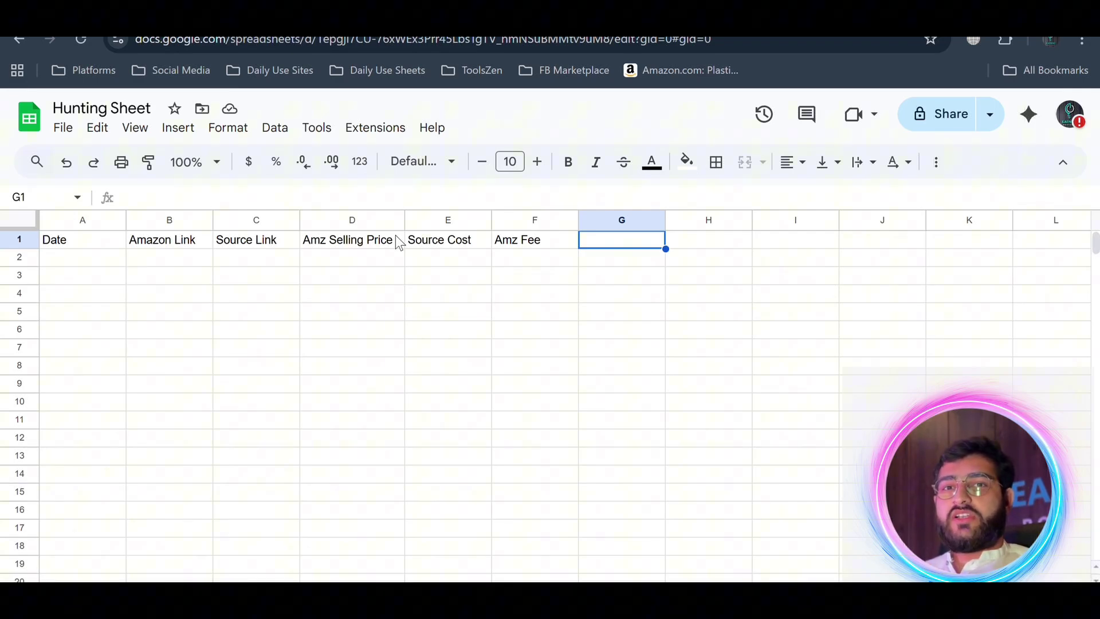
- Enter the column headings "Shipping Cost" in G1 and "Prep Charges" in H1
{"action": "type", "text": "Shippi"}
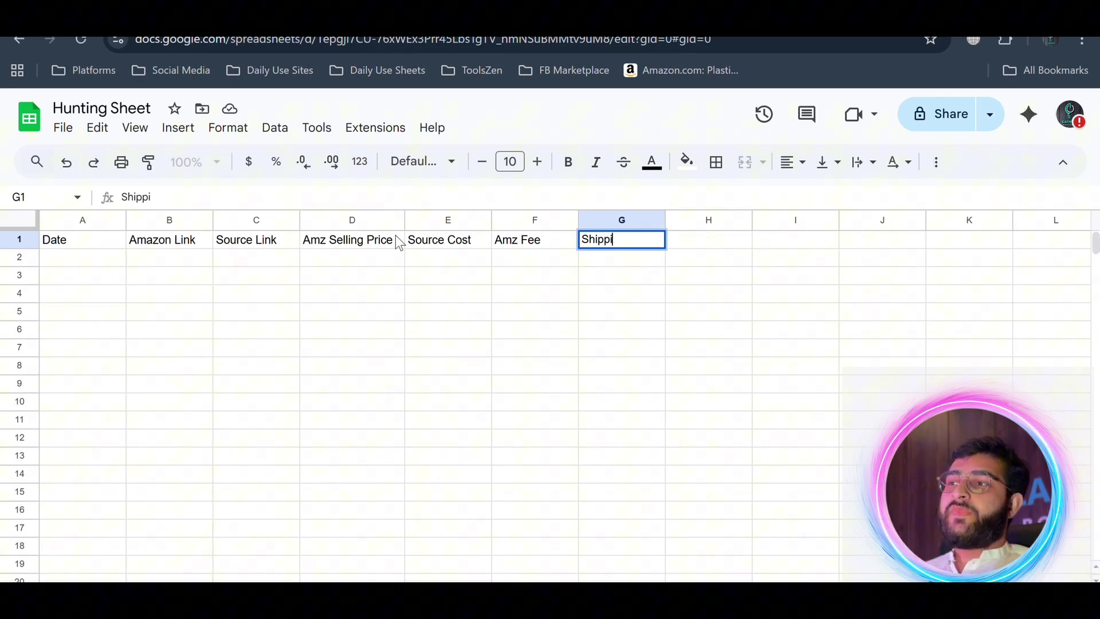
{"action": "type", "text": "ng Cost"}
{"action": "key", "text": "Tab"}
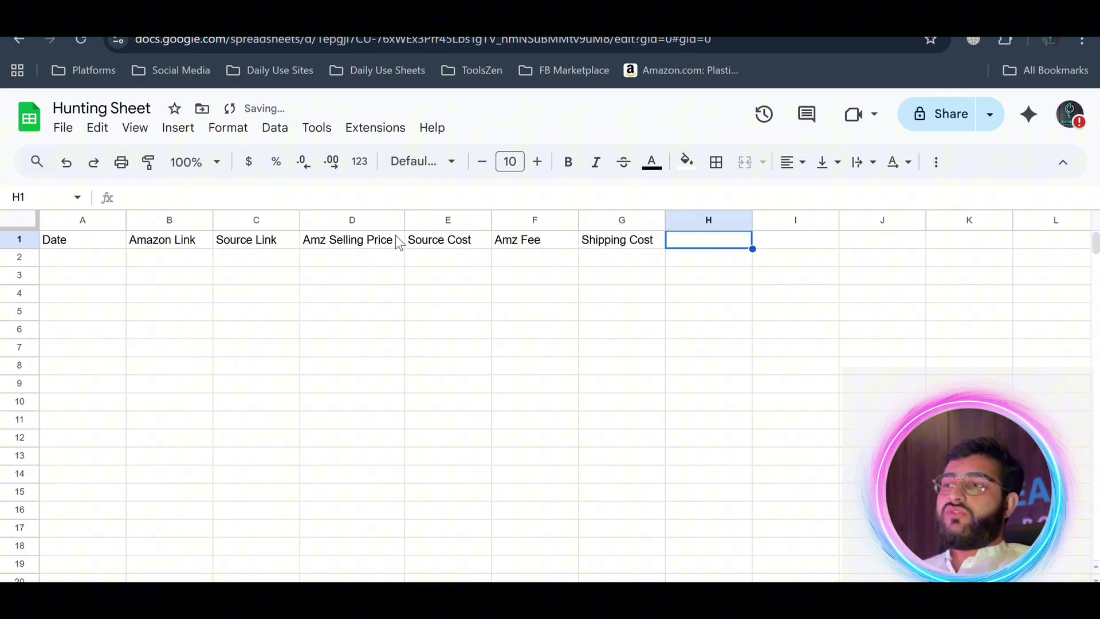
{"action": "type", "text": "Prep "}
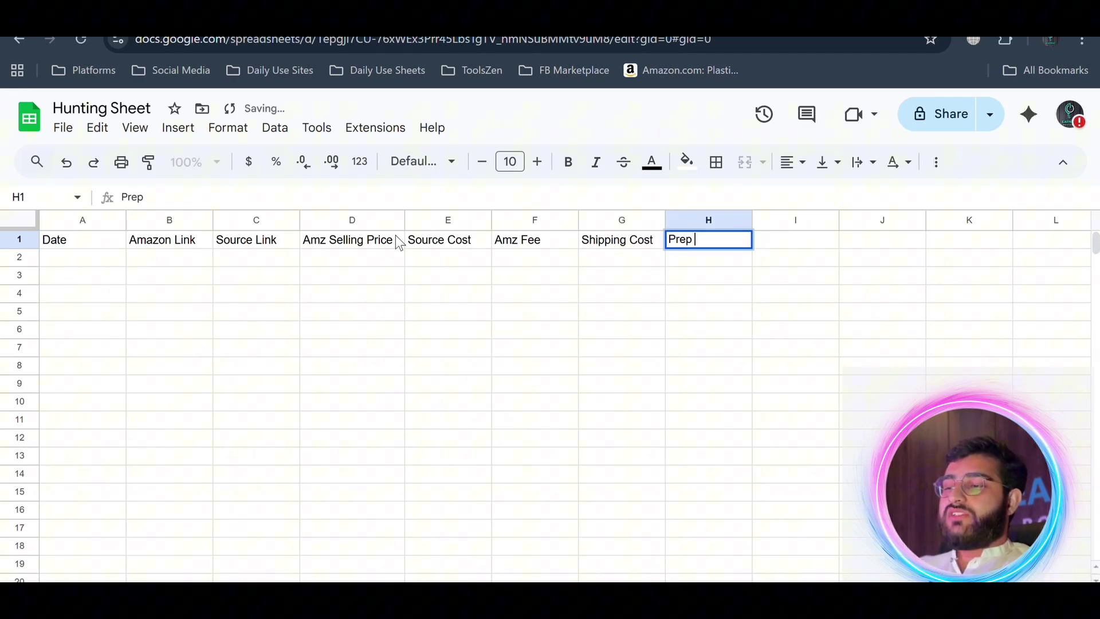
{"action": "type", "text": "Charges"}
{"action": "key", "text": "Tab"}
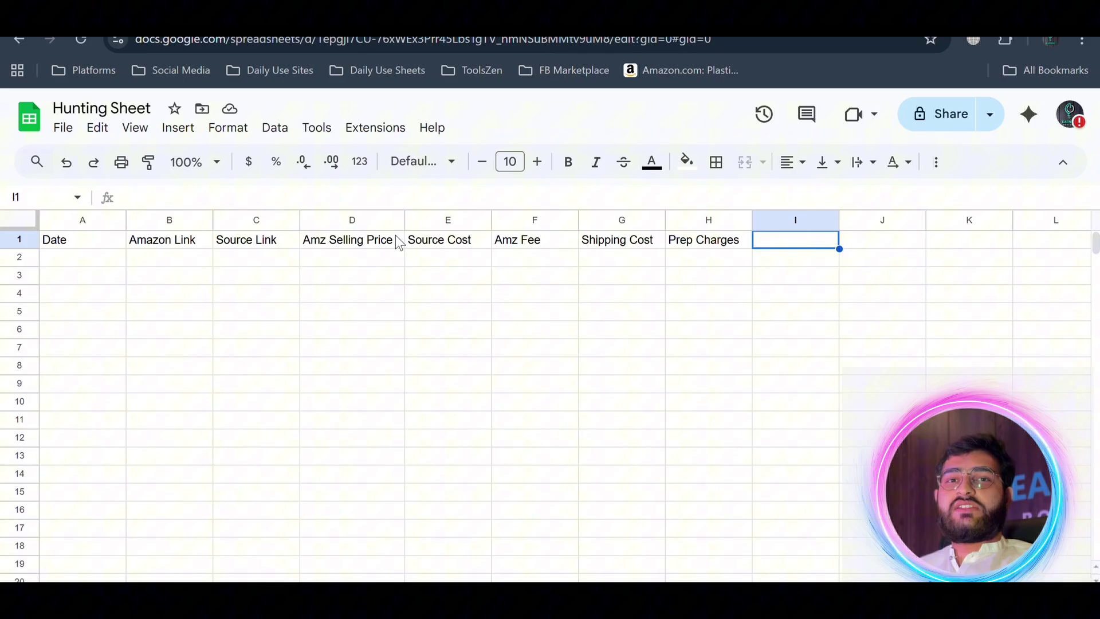
- Enter the column heading "Net Profit" in I1
{"action": "type", "text": "Net Pr"}
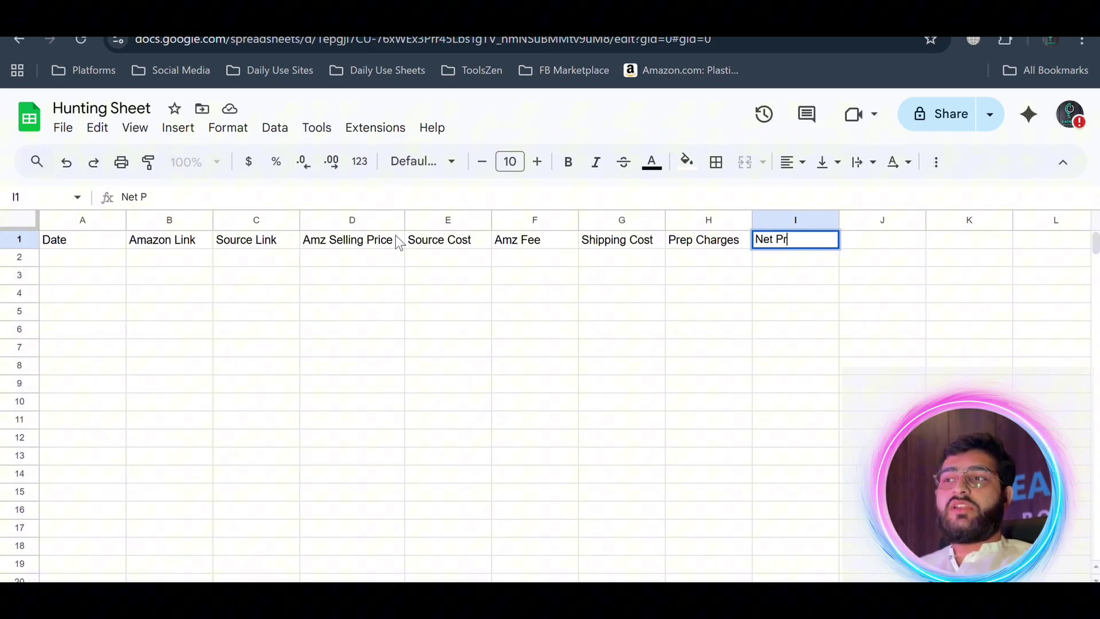
{"action": "type", "text": "ofit"}
{"action": "key", "text": "Tab"}
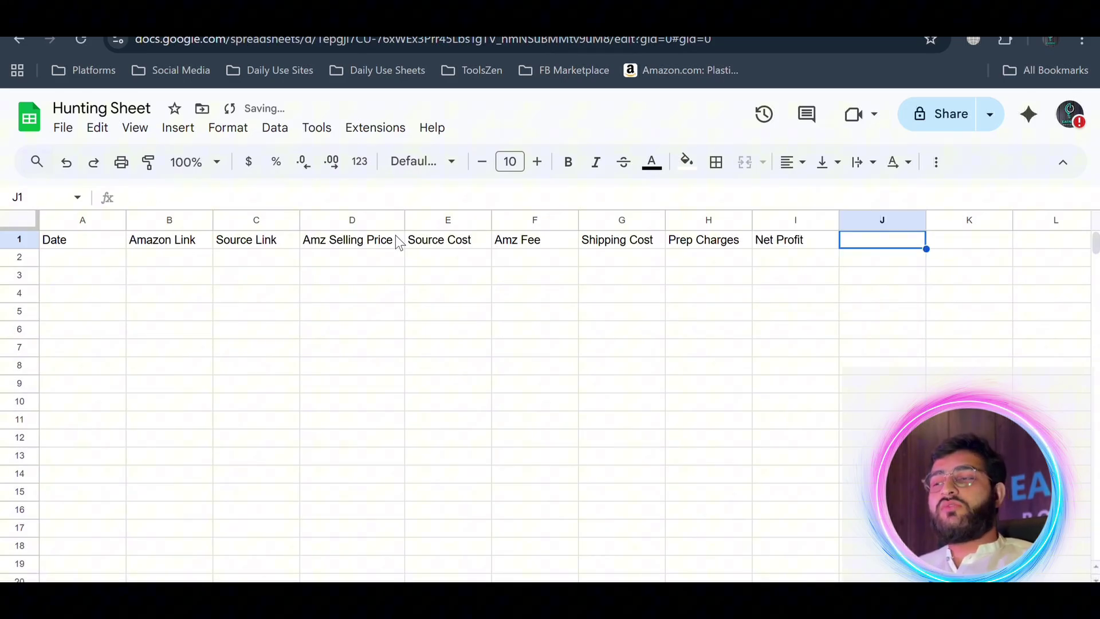
{"action": "key", "text": "Return"}
{"action": "key", "text": "Up"}
{"action": "key", "text": "Right"}
{"action": "key", "text": "Left"}
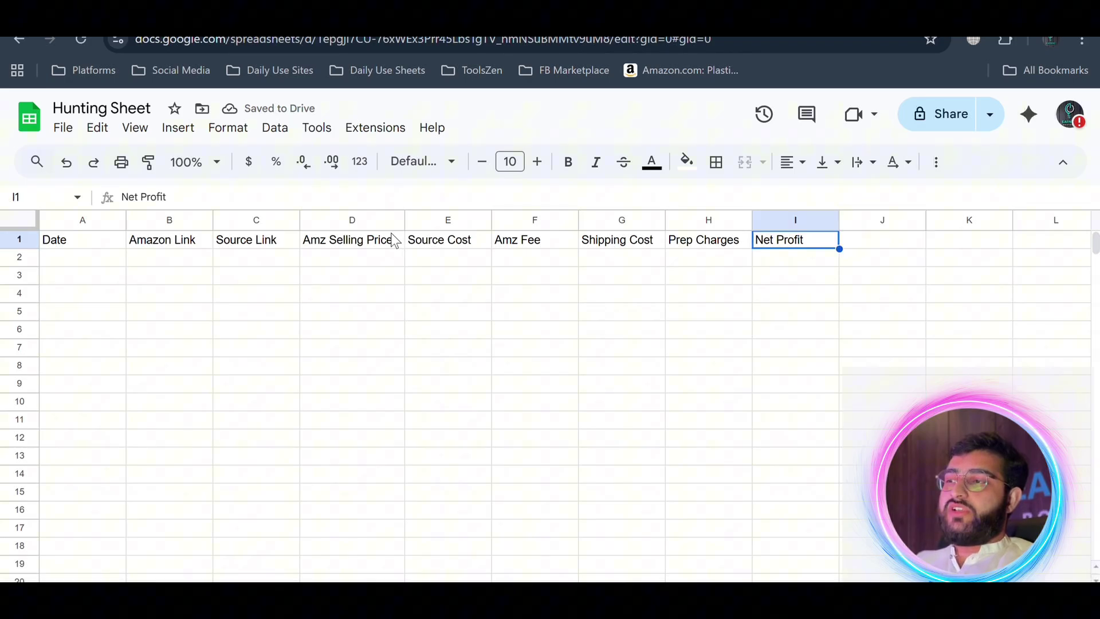
{"action": "key", "text": "Right"}
{"action": "key", "text": "Left"}
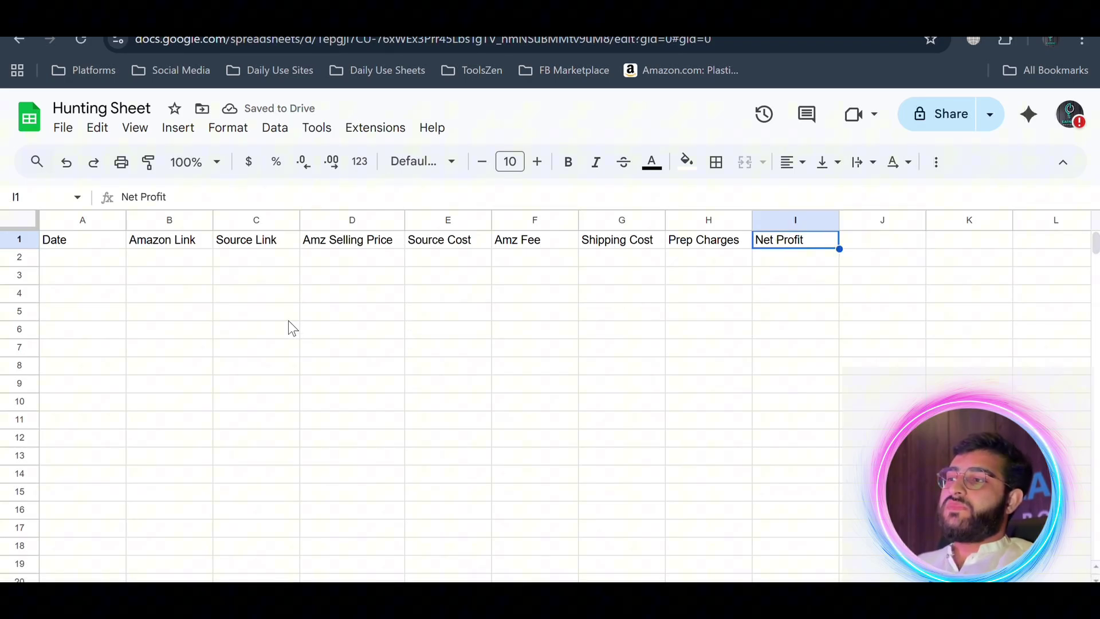
- Open the bookmarked Amazon product page and return to the Hunting Sheet spreadsheet
{"action": "left_click", "coordinate": [109, 261]}
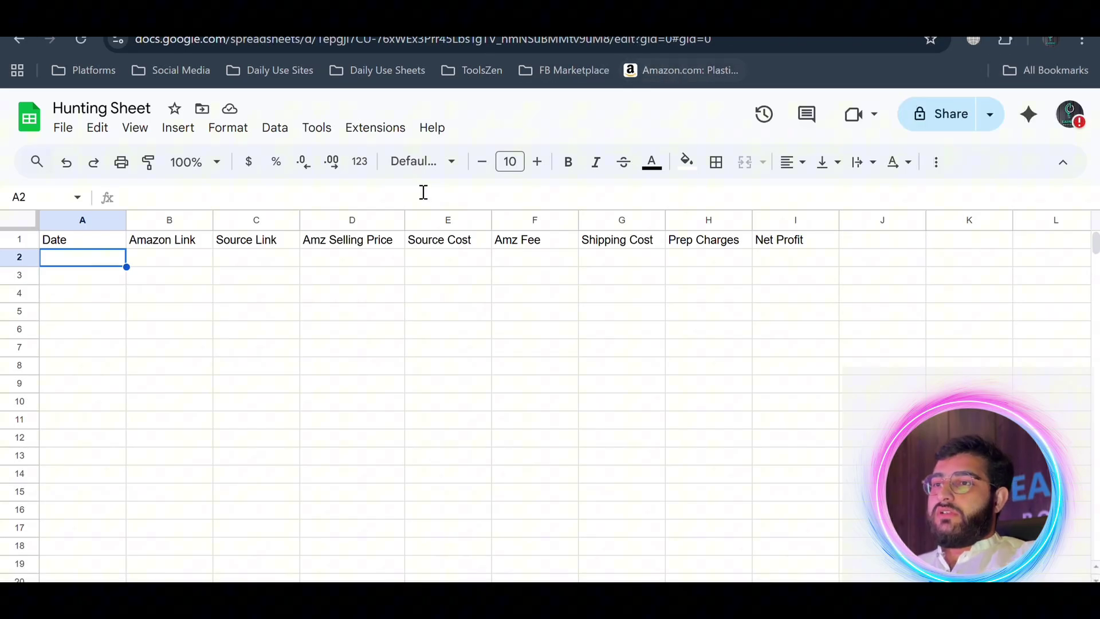
{"action": "left_click", "coordinate": [641, 73]}
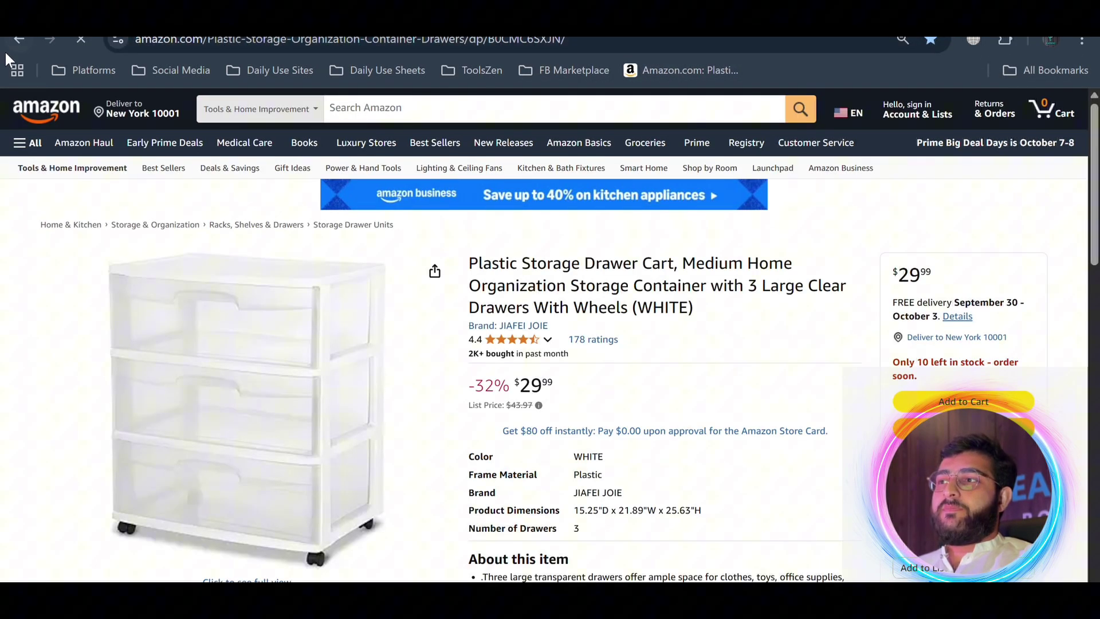
{"action": "left_click", "coordinate": [19, 39]}
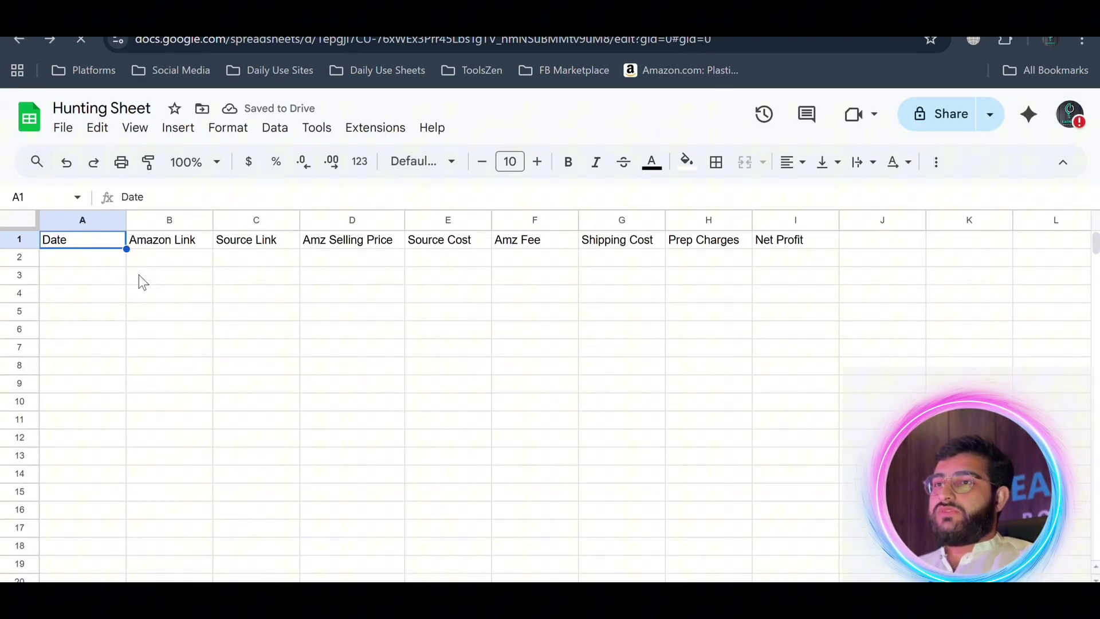
- Enter the date "20 September" in A2 and select the Amazon Link cell B2
{"action": "left_click", "coordinate": [98, 261]}
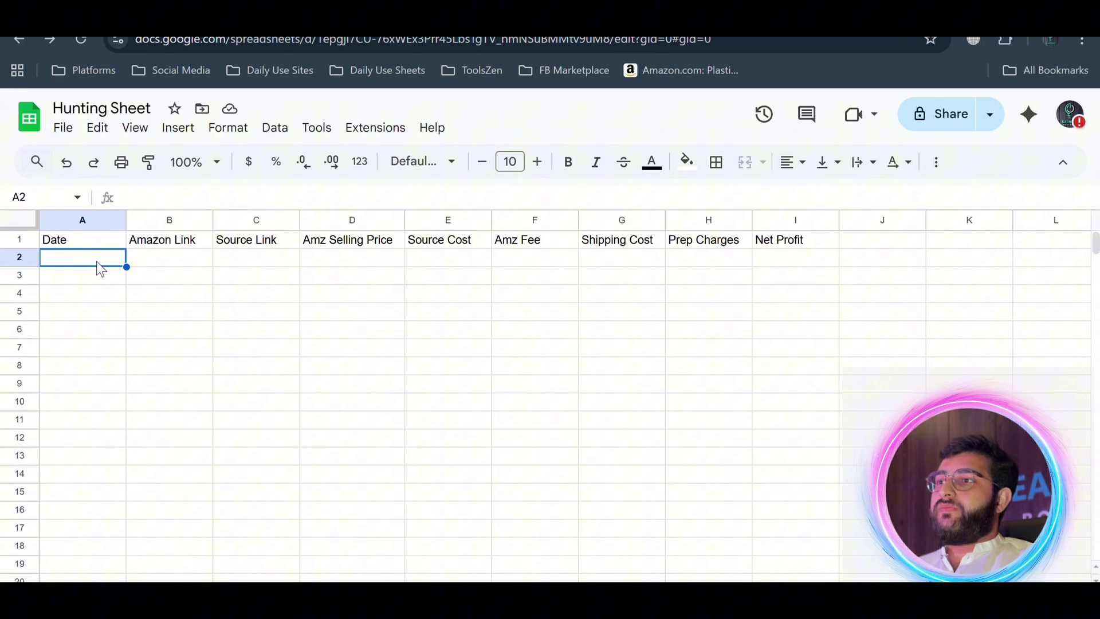
{"action": "type", "text": "20"}
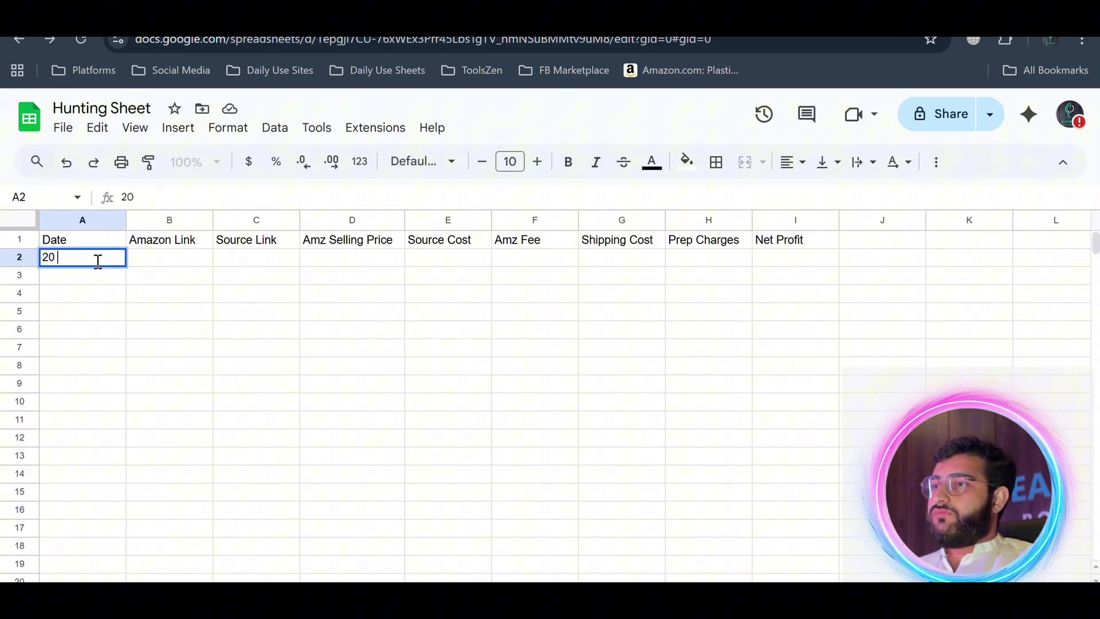
{"action": "type", "text": " Septe"}
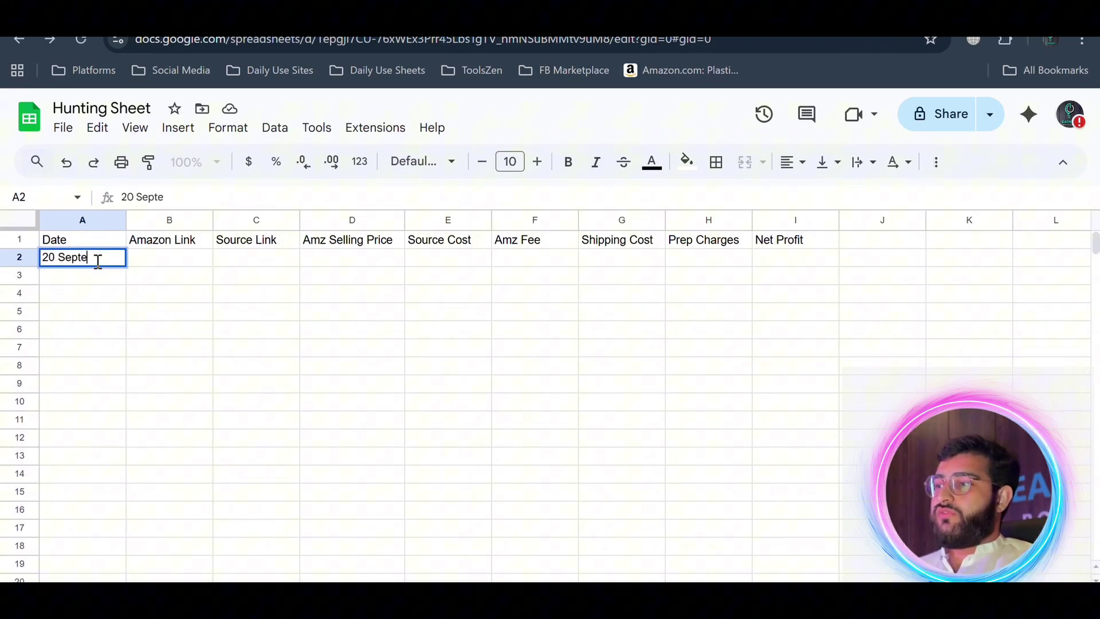
{"action": "type", "text": "mber"}
{"action": "key", "text": "Return"}
{"action": "key", "text": "Up"}
{"action": "key", "text": "Right"}
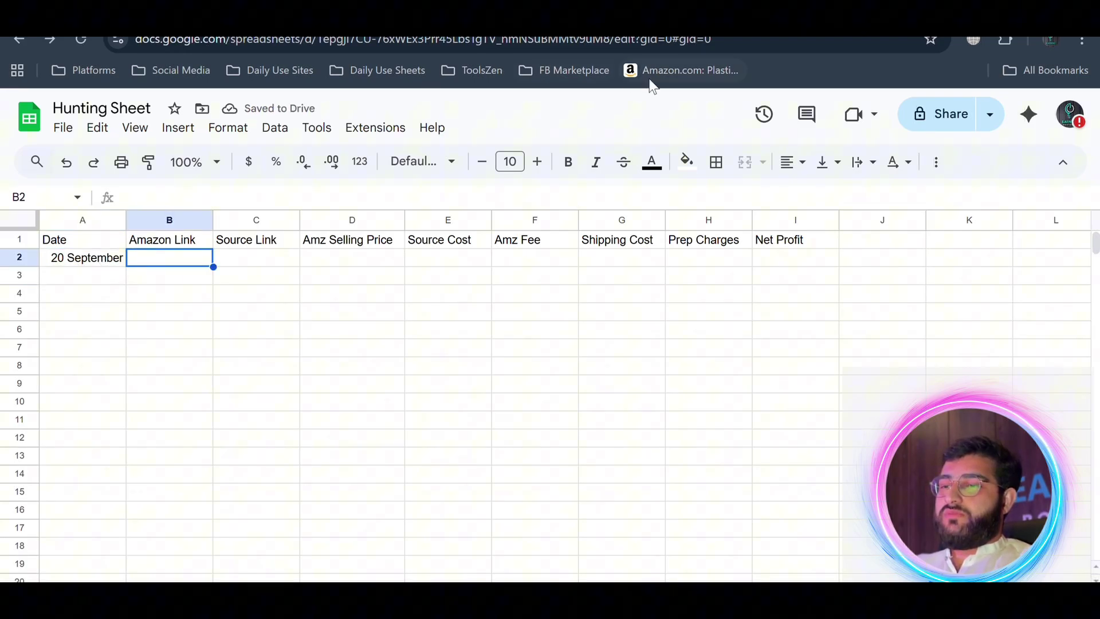
- Copy the URL of the bookmarked Amazon plastic storage drawer cart page into the Amazon Link cell B2
{"action": "left_click", "coordinate": [686, 80]}
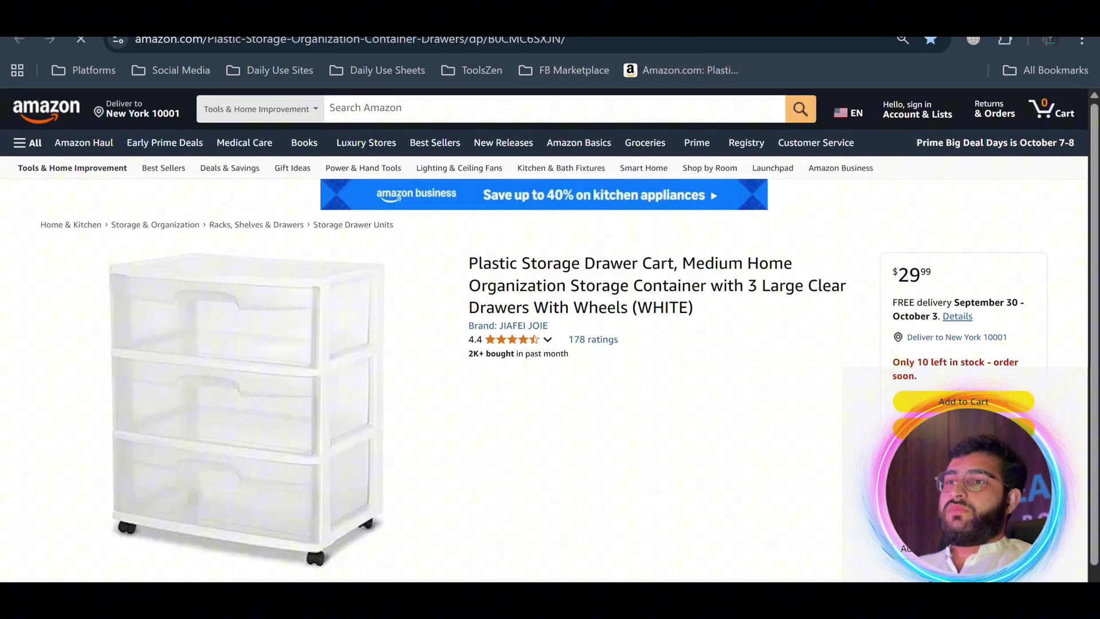
{"action": "left_click", "coordinate": [404, 50]}
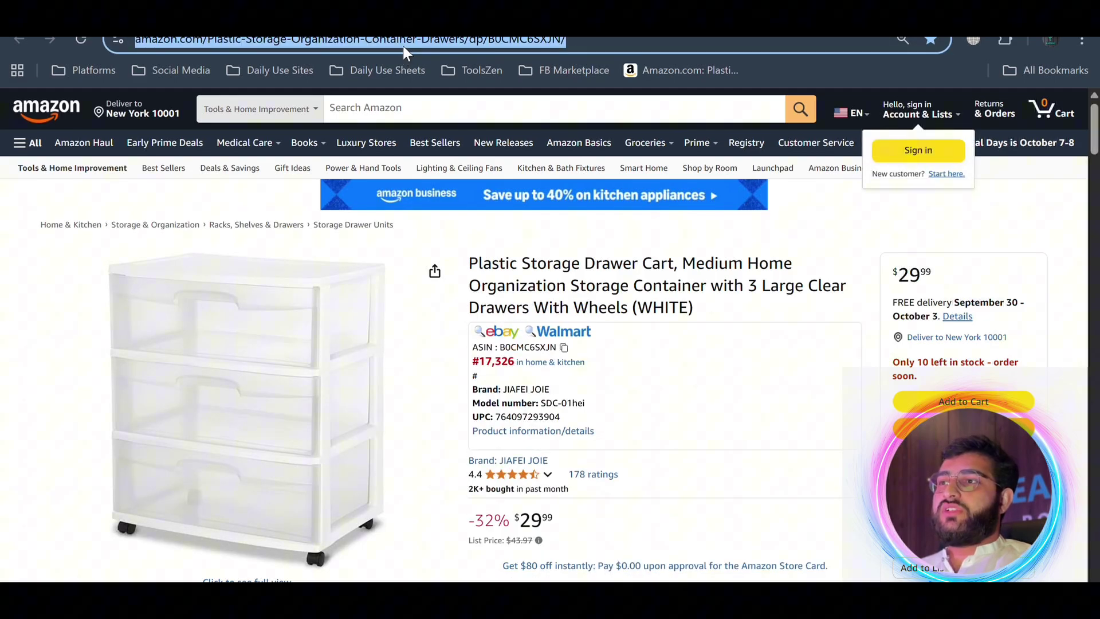
{"action": "key", "text": "ctrl+c"}
{"action": "key", "text": "alt+Left"}
{"action": "key", "text": "ctrl+v"}
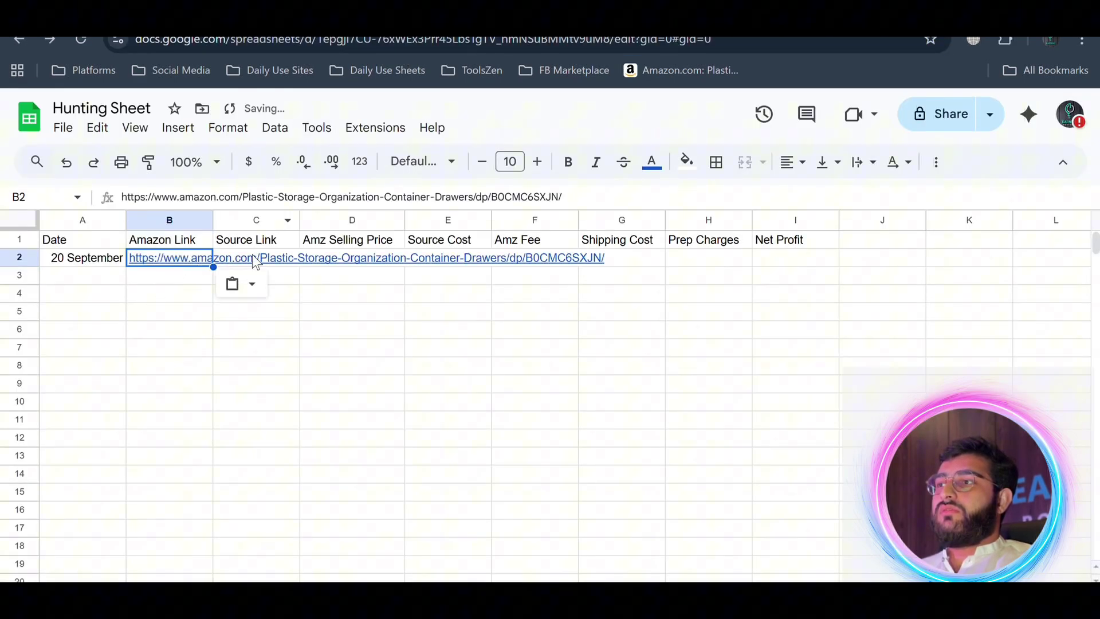
- Select the Source Link cell C2, return to the Amazon product page and search Google for its full product title
{"action": "left_click", "coordinate": [272, 259]}
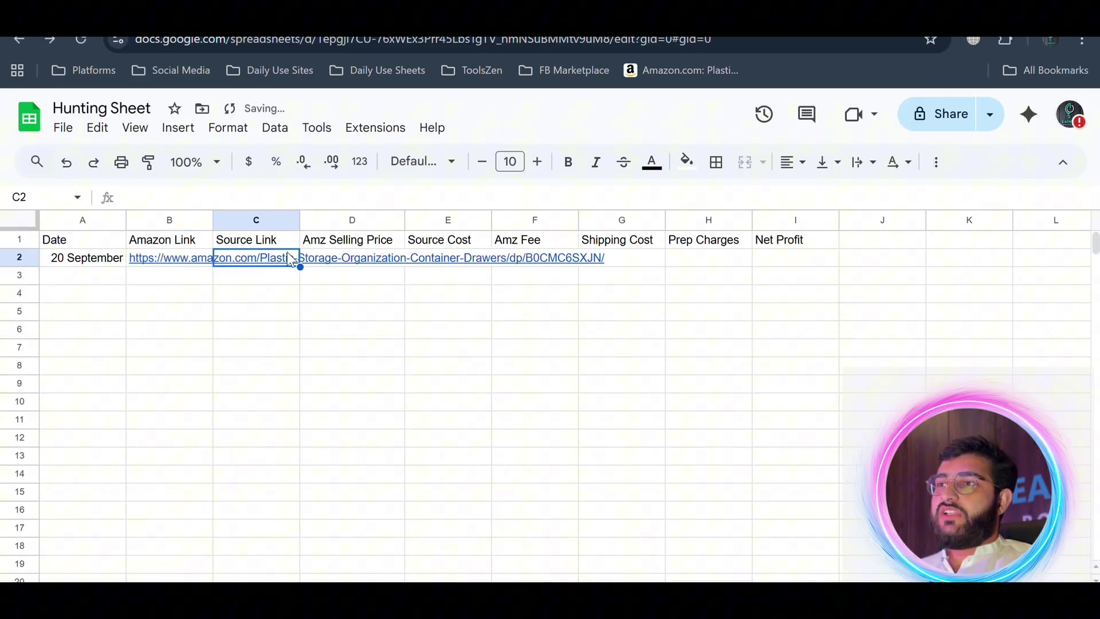
{"action": "key", "text": "ctrl+Tab"}
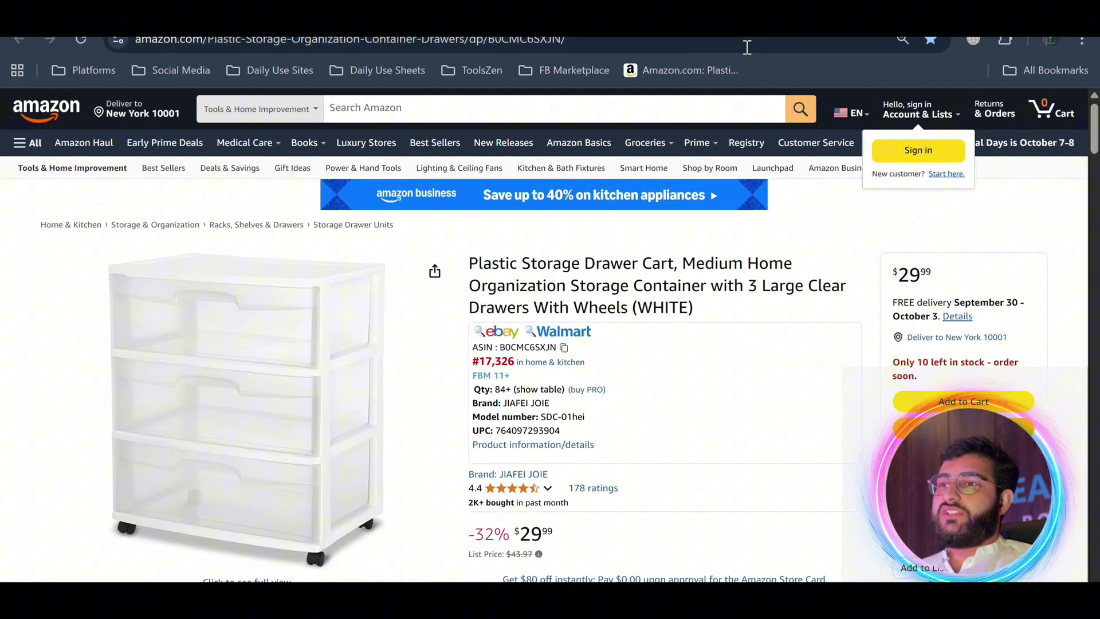
{"action": "triple_click", "coordinate": [596, 285]}
{"action": "right_click", "coordinate": [595, 286]}
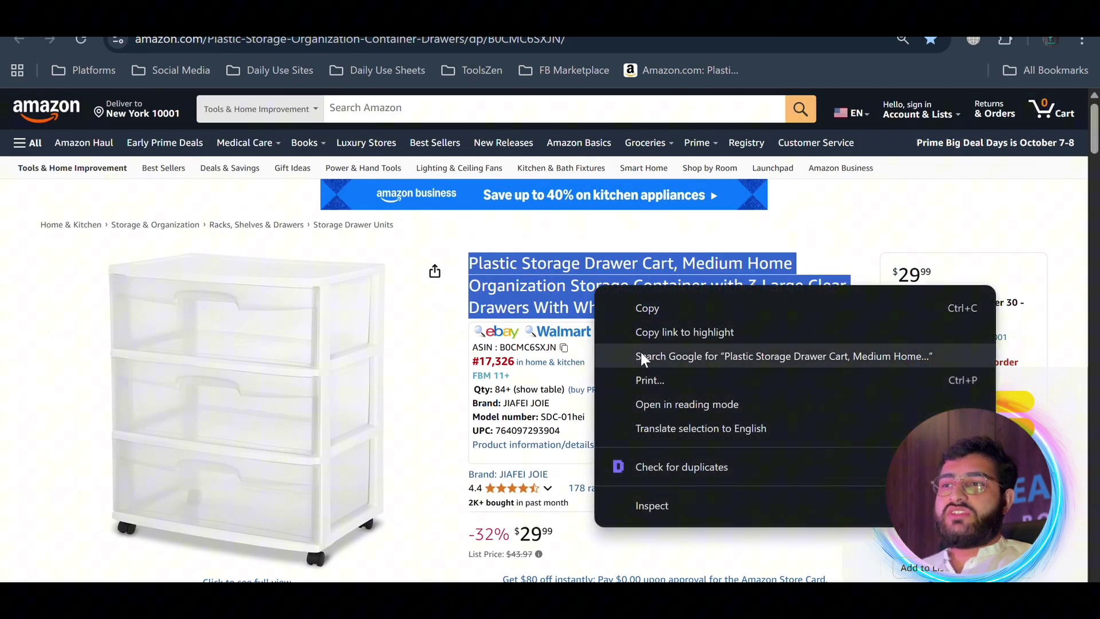
{"action": "left_click", "coordinate": [676, 356]}
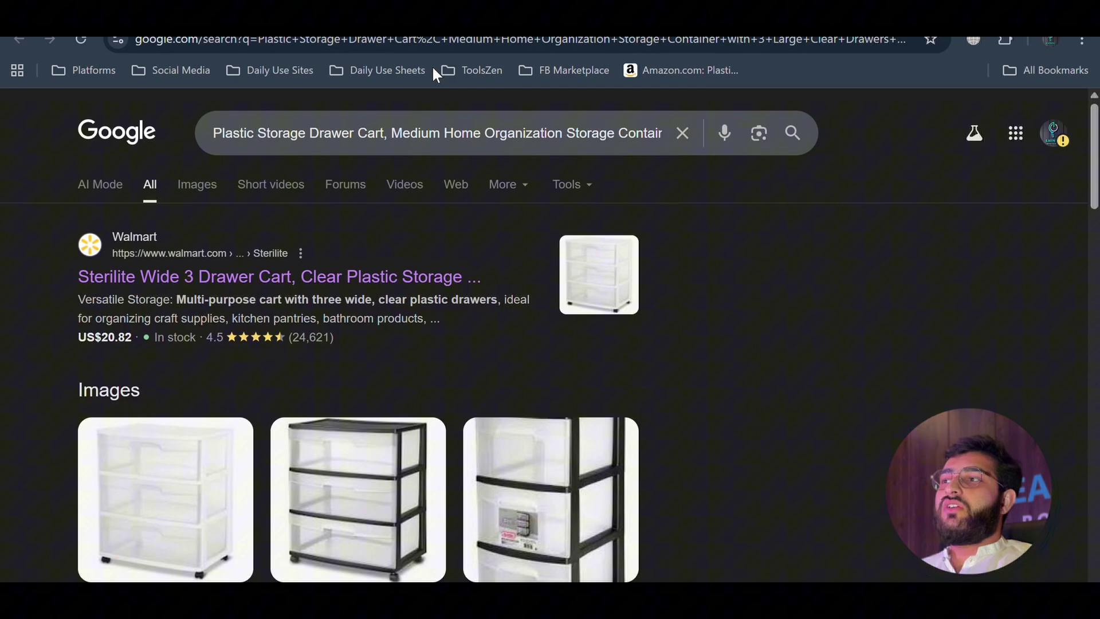
- Open the Walmart result for the Sterilite Wide 3 Drawer Cart and copy its URL into the Source Link cell C2
{"action": "left_click", "coordinate": [319, 283]}
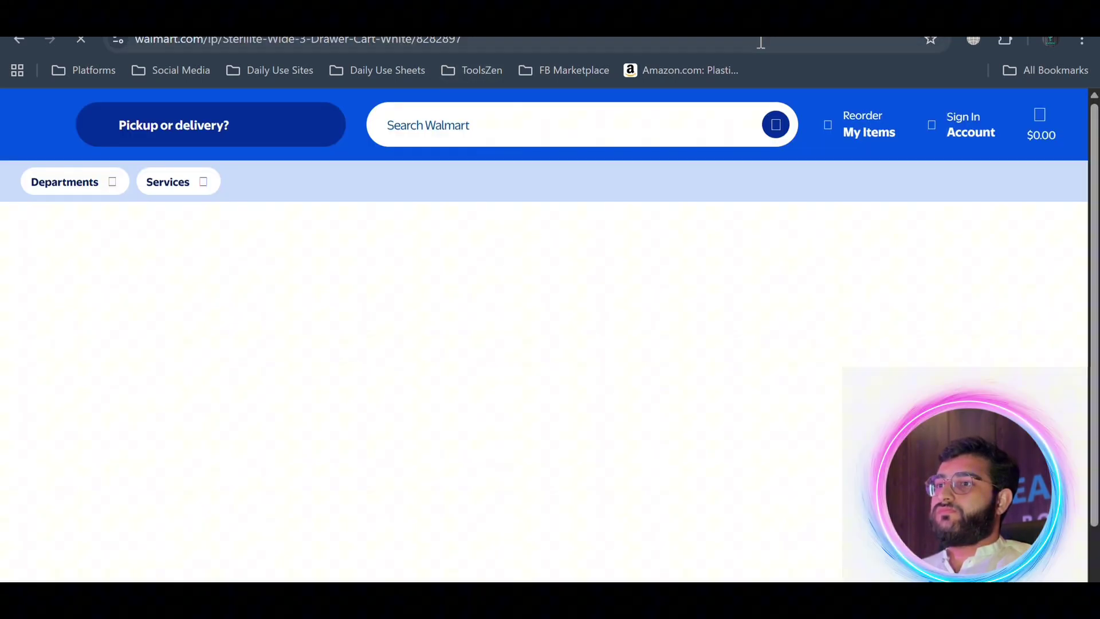
{"action": "left_click", "coordinate": [761, 41]}
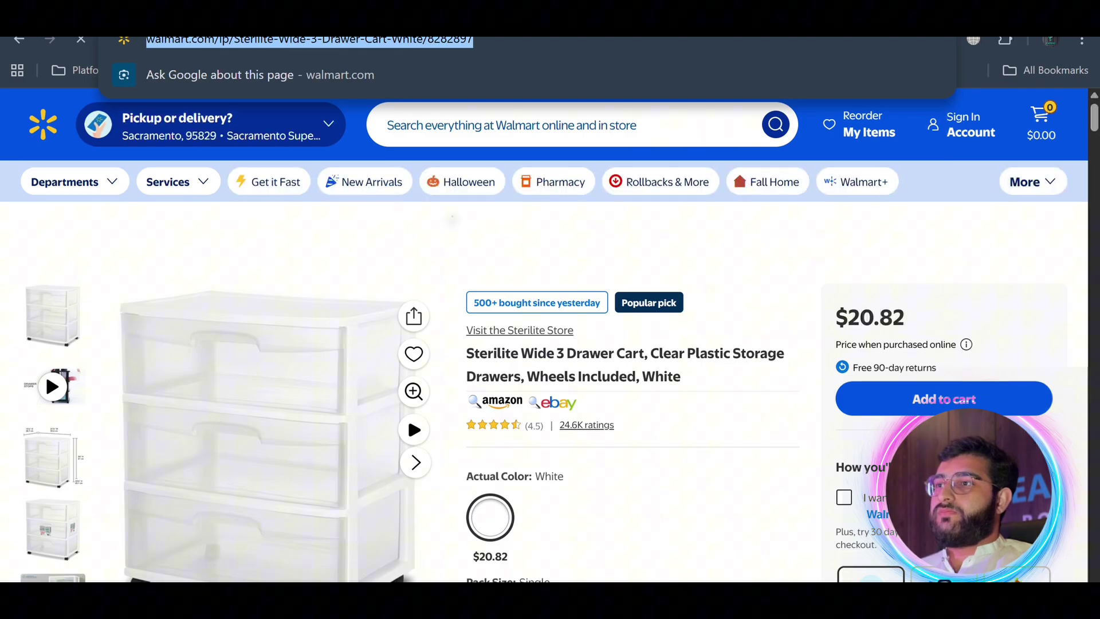
{"action": "key", "text": "ctrl+Tab"}
- Enter 35 as the Amz Selling Price in D2 and 21 as the Source Cost in E2
{"action": "left_click", "coordinate": [341, 261]}
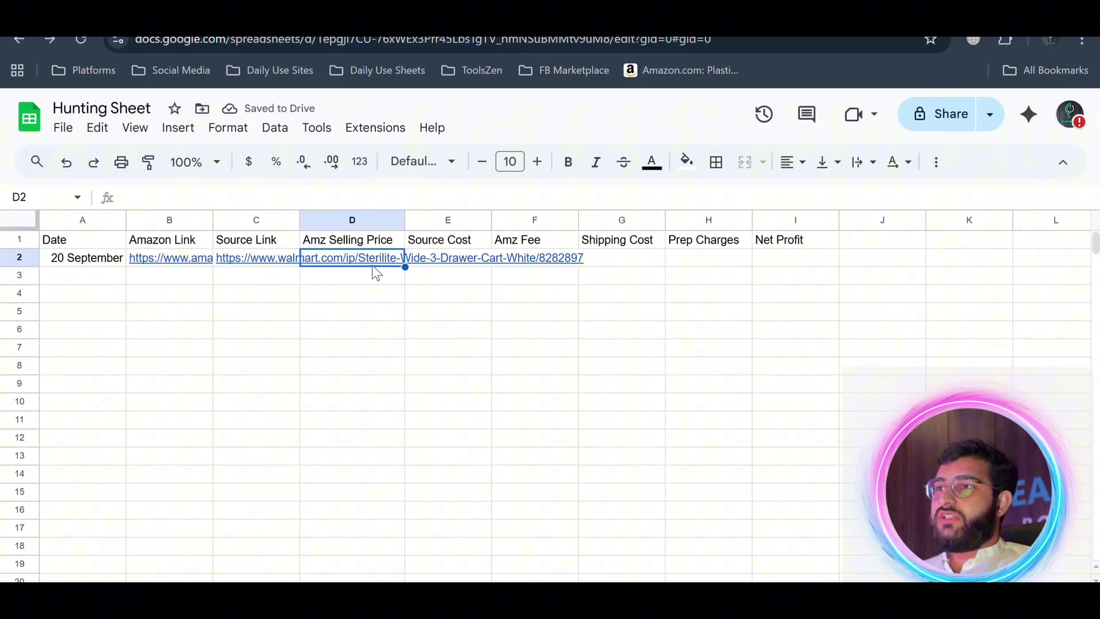
{"action": "type", "text": "35"}
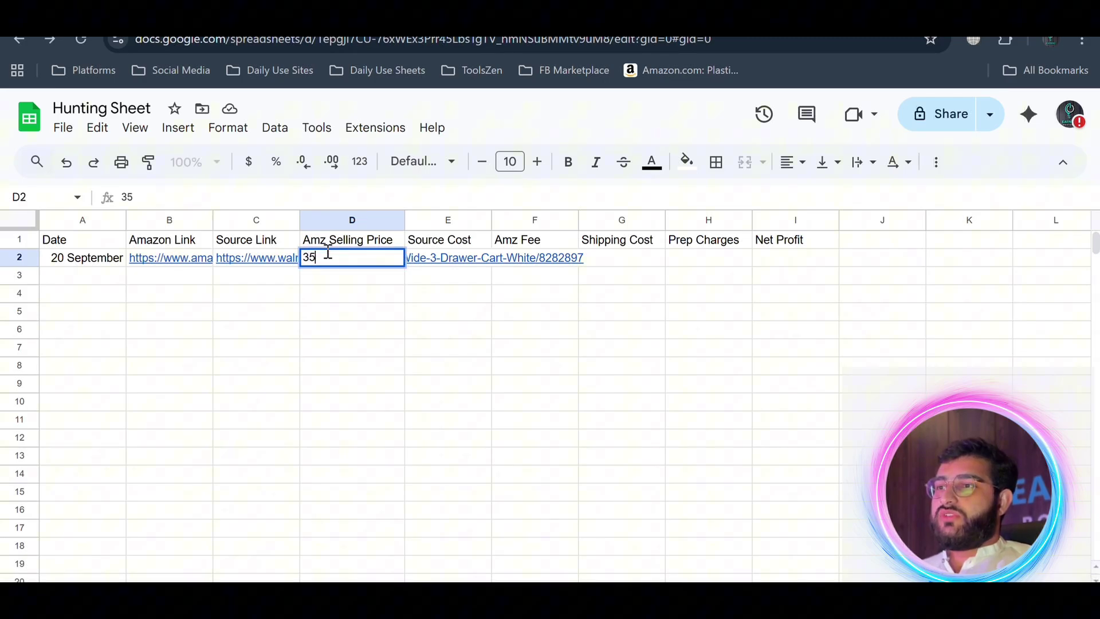
{"action": "key", "text": "Tab"}
{"action": "type", "text": "21"}
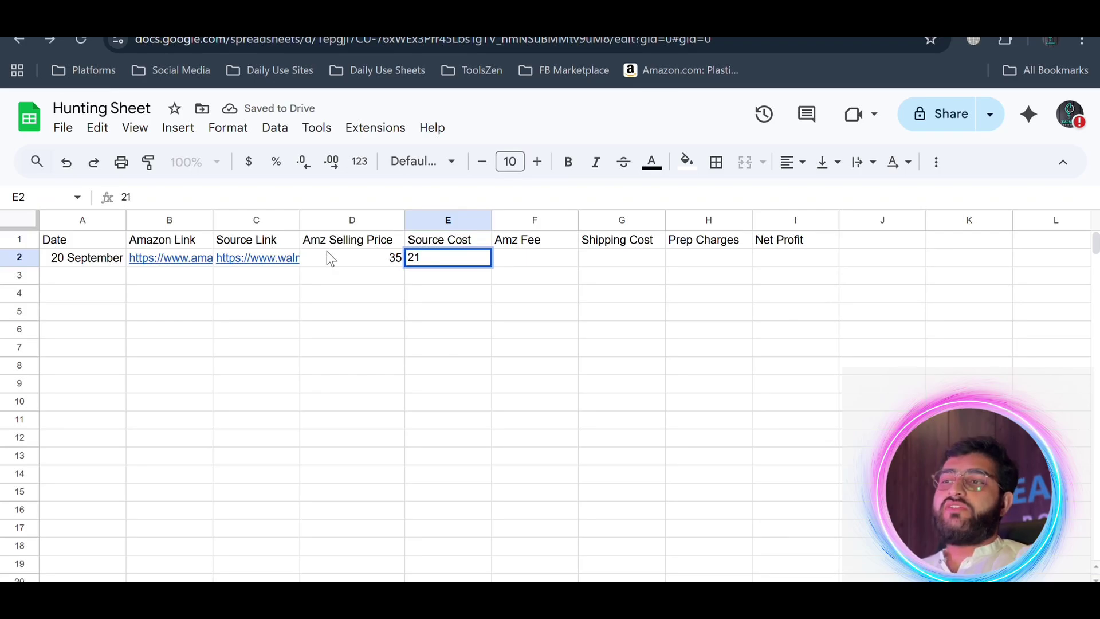
{"action": "key", "text": "Tab"}
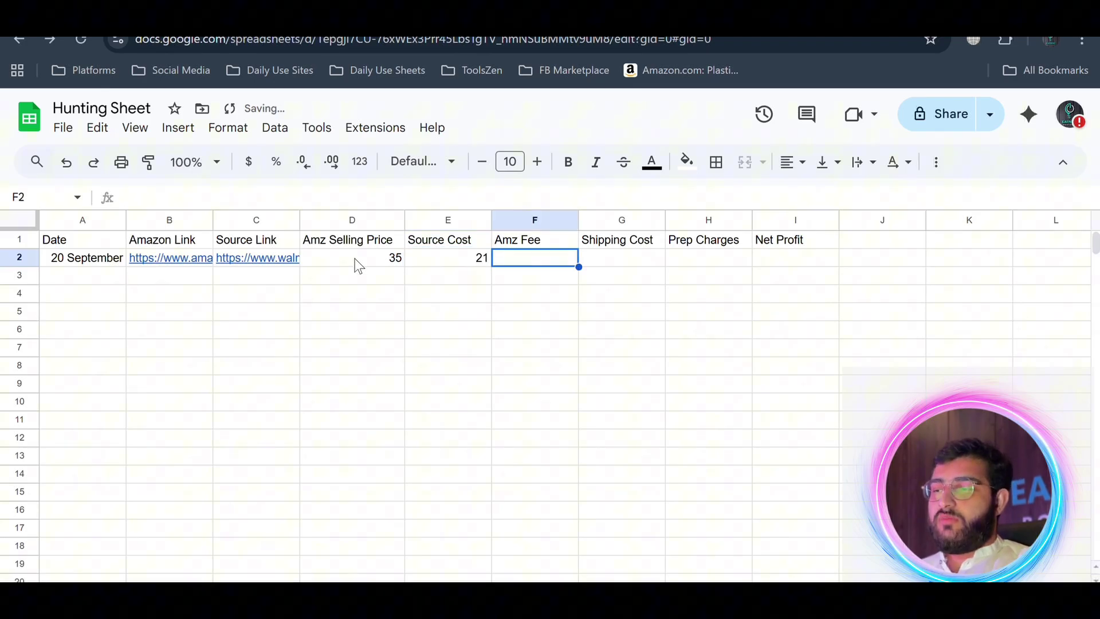
- Calculate the Amz Fee in F2 as 15% of the selling price with the formula =D2*15%
{"action": "left_click", "coordinate": [392, 265]}
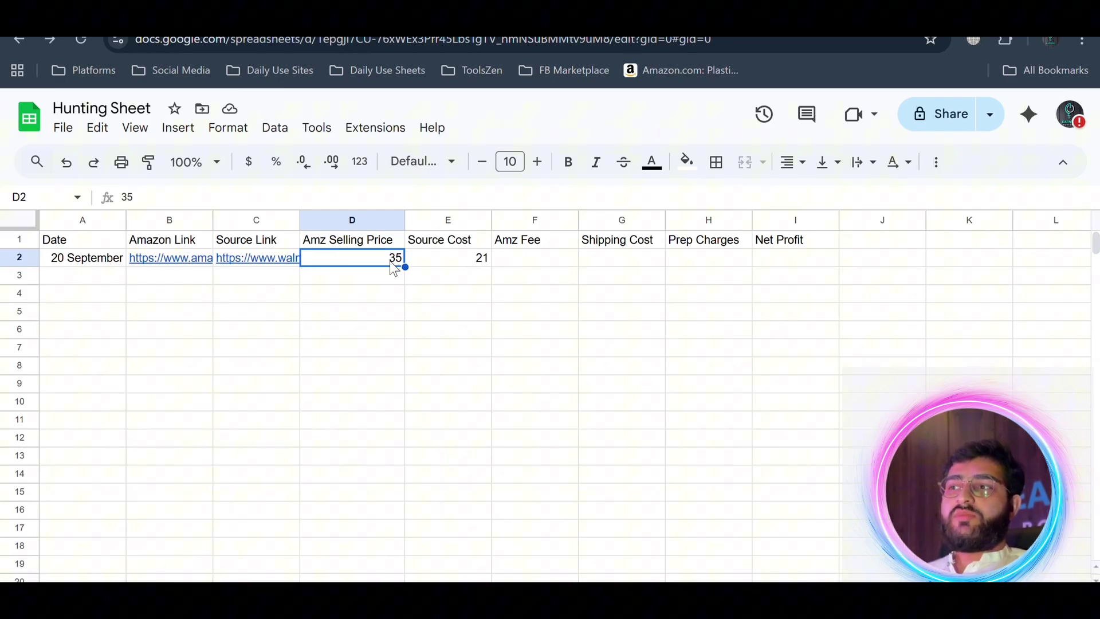
{"action": "key", "text": "Right"}
{"action": "key", "text": "Right"}
{"action": "type", "text": "="}
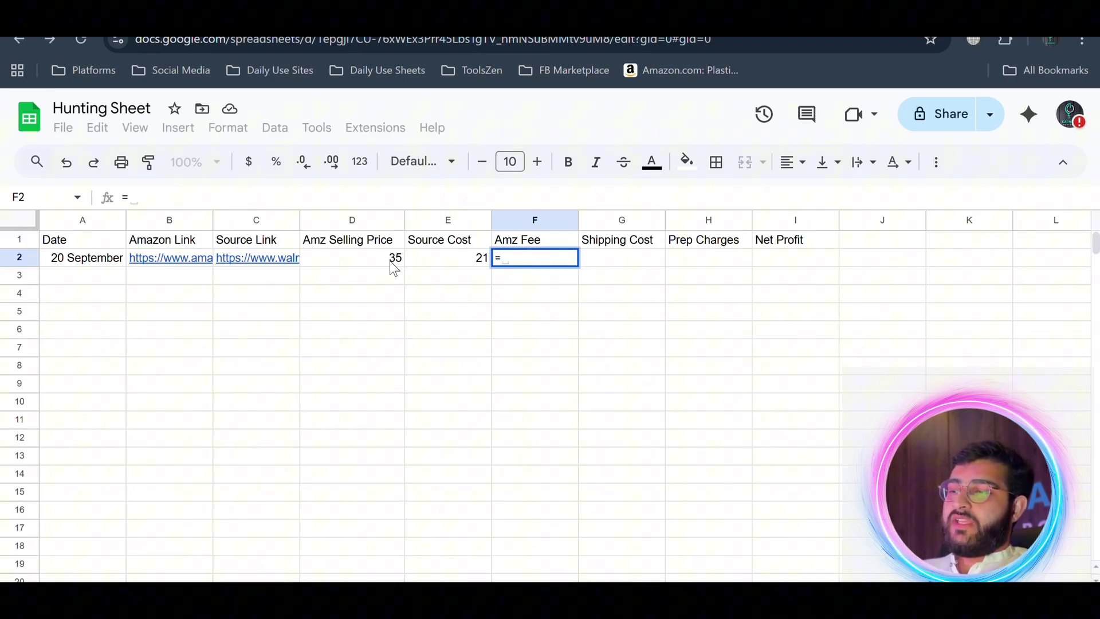
{"action": "key", "text": "Left"}
{"action": "key", "text": "Left"}
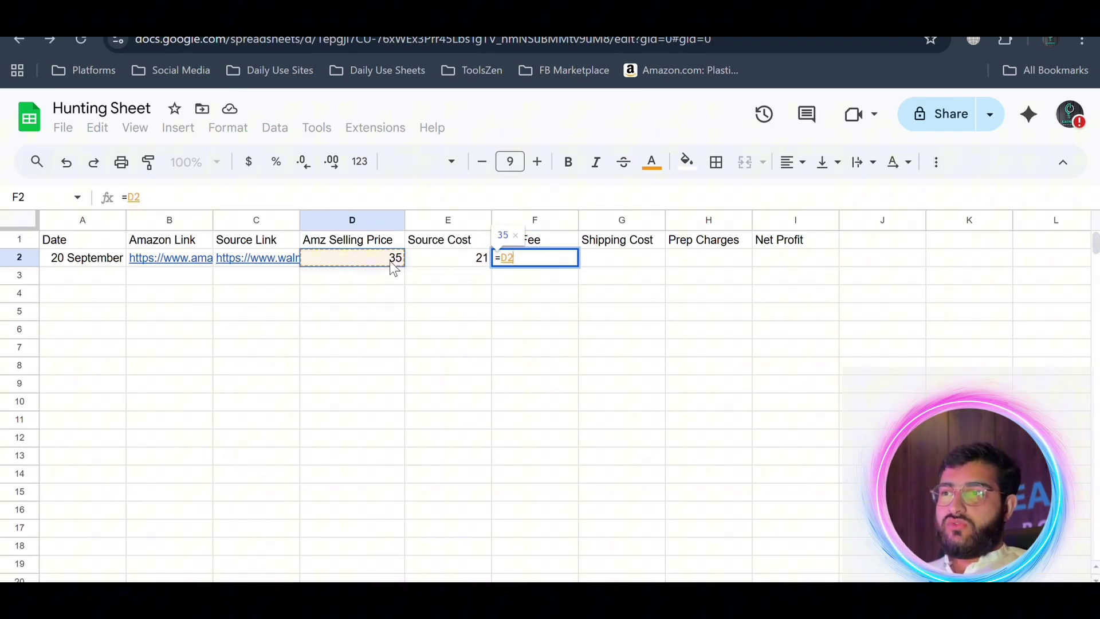
{"action": "type", "text": "*15%"}
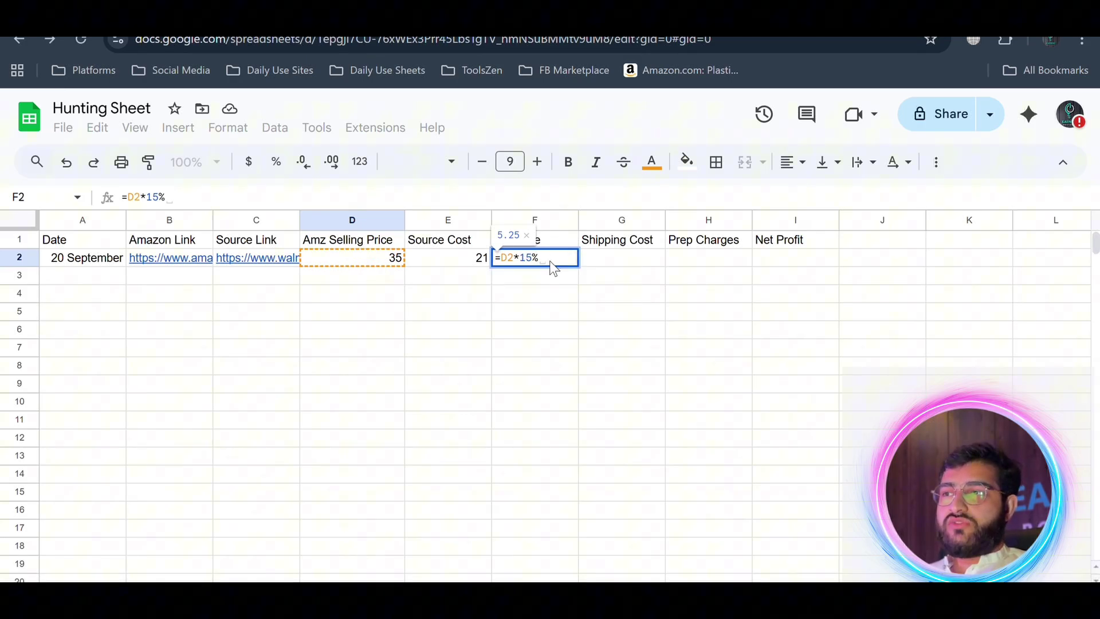
{"action": "key", "text": "Return"}
{"action": "left_click", "coordinate": [382, 264]}
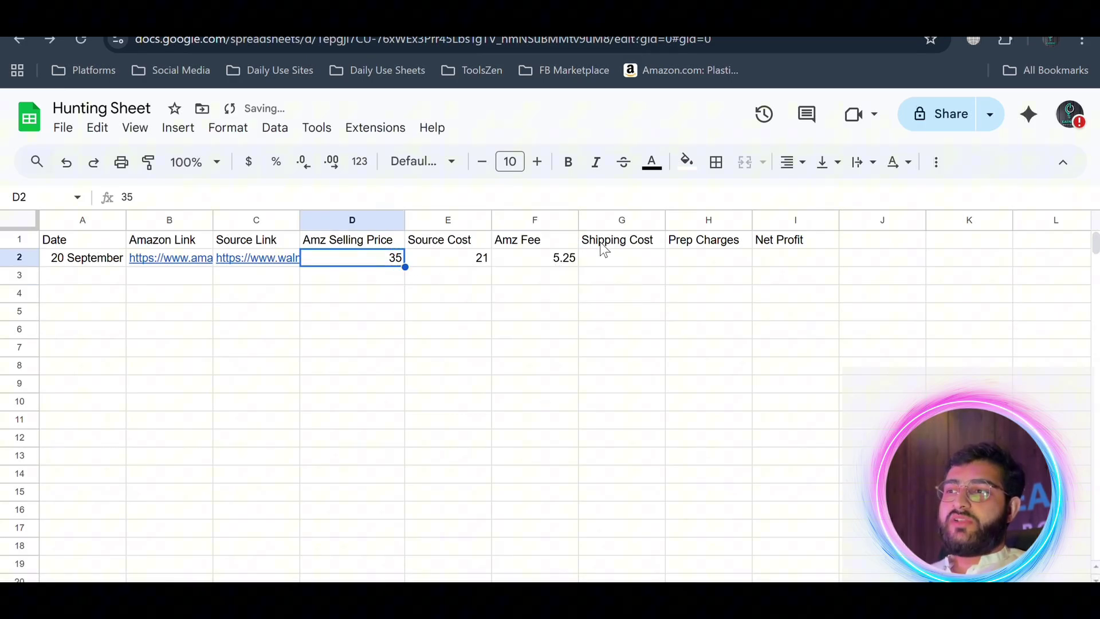
{"action": "left_click", "coordinate": [575, 257]}
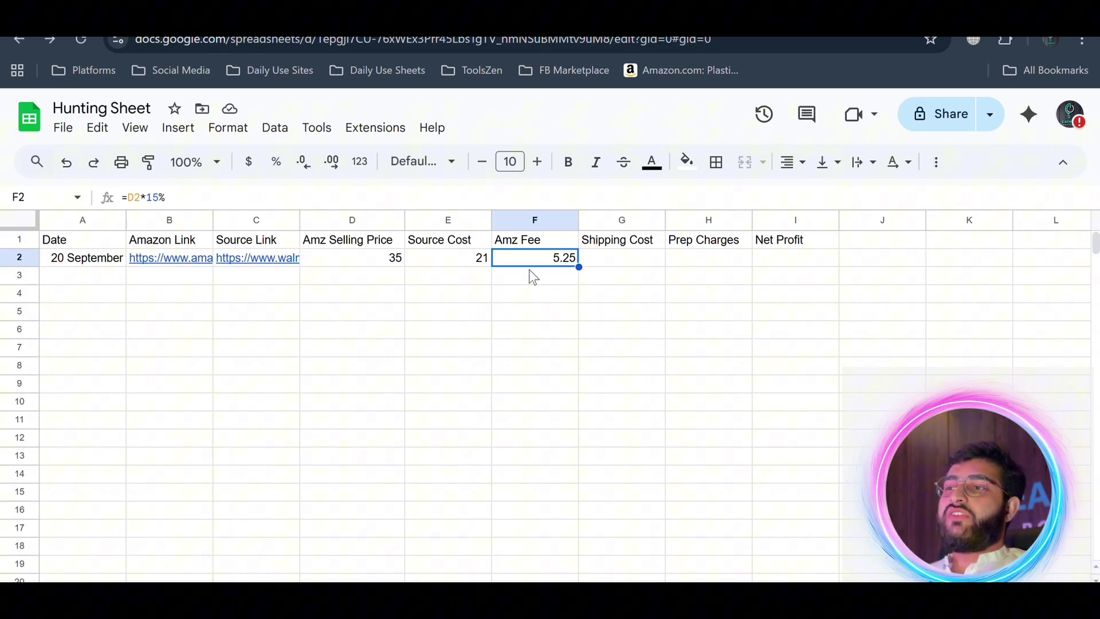
- Enter 6 as the Shipping Cost in G2 and 2 as the Prep Charges in H2
{"action": "left_click", "coordinate": [612, 260]}
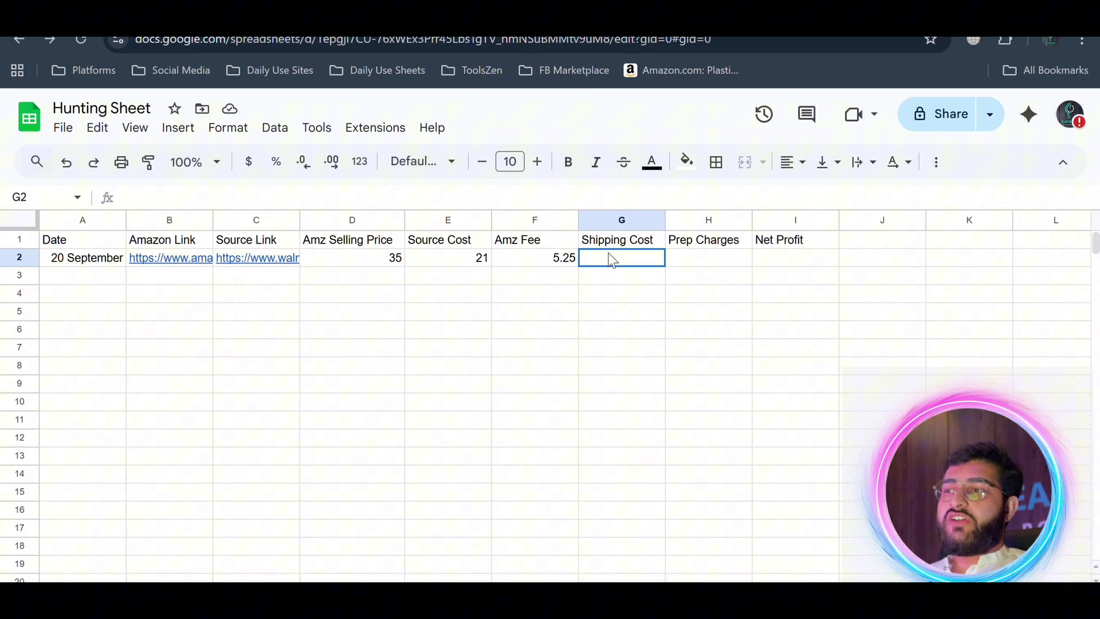
{"action": "type", "text": "6"}
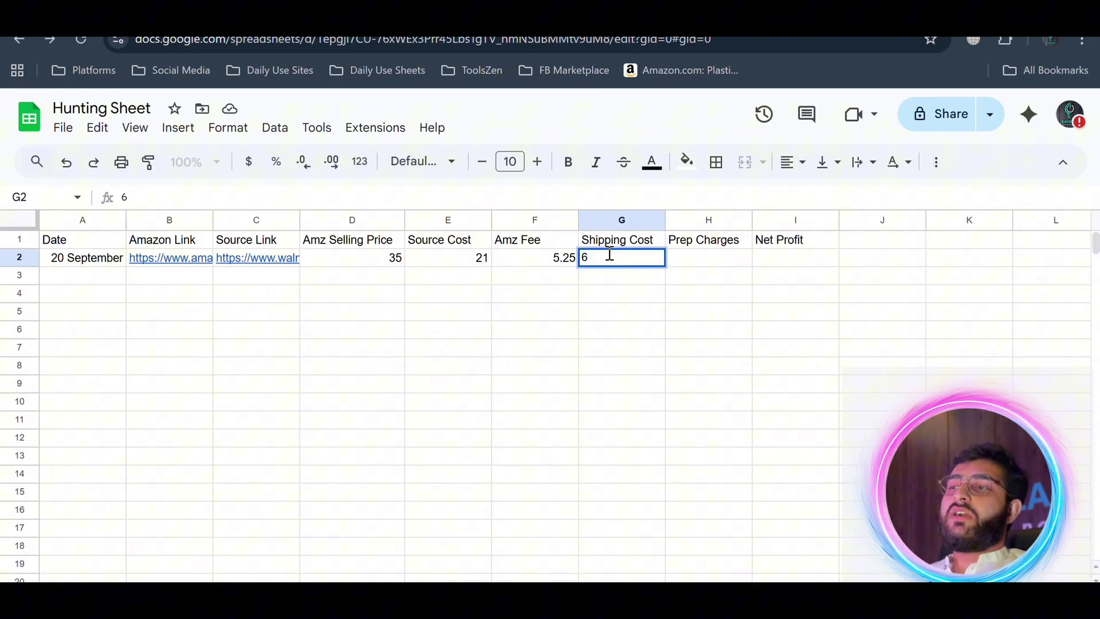
{"action": "key", "text": "Tab"}
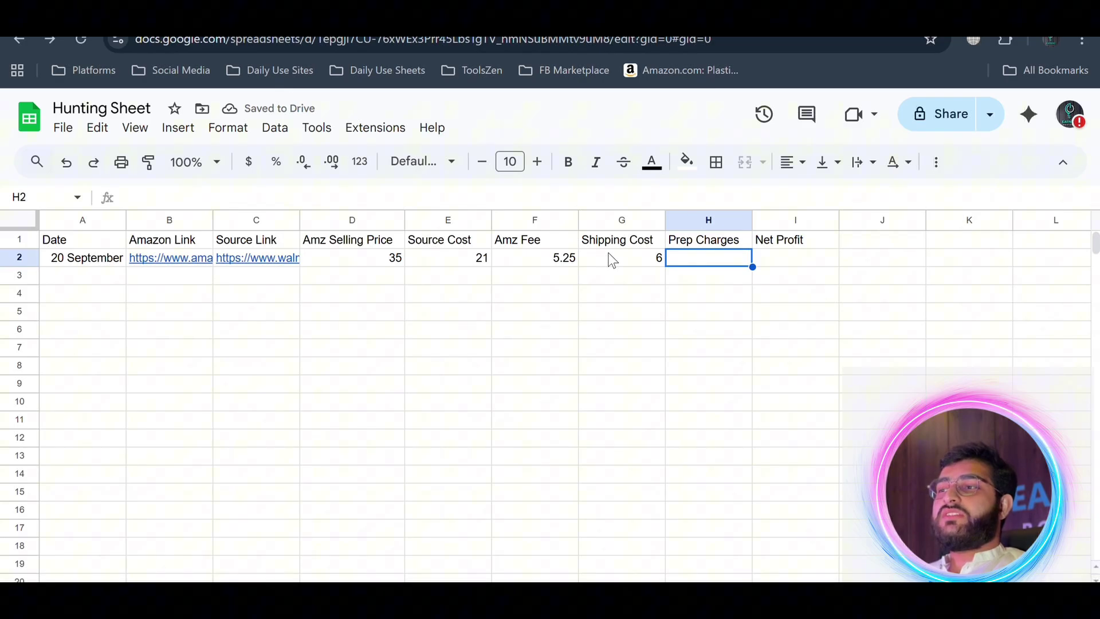
{"action": "type", "text": "2"}
{"action": "key", "text": "Tab"}
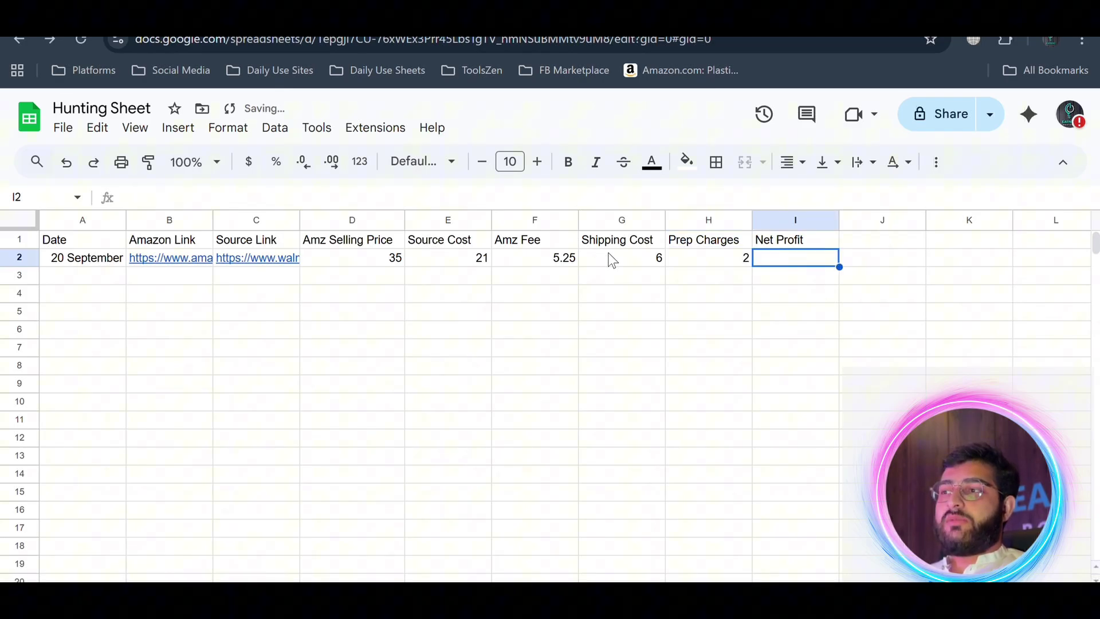
{"action": "key", "text": "Left"}
{"action": "key", "text": "Left"}
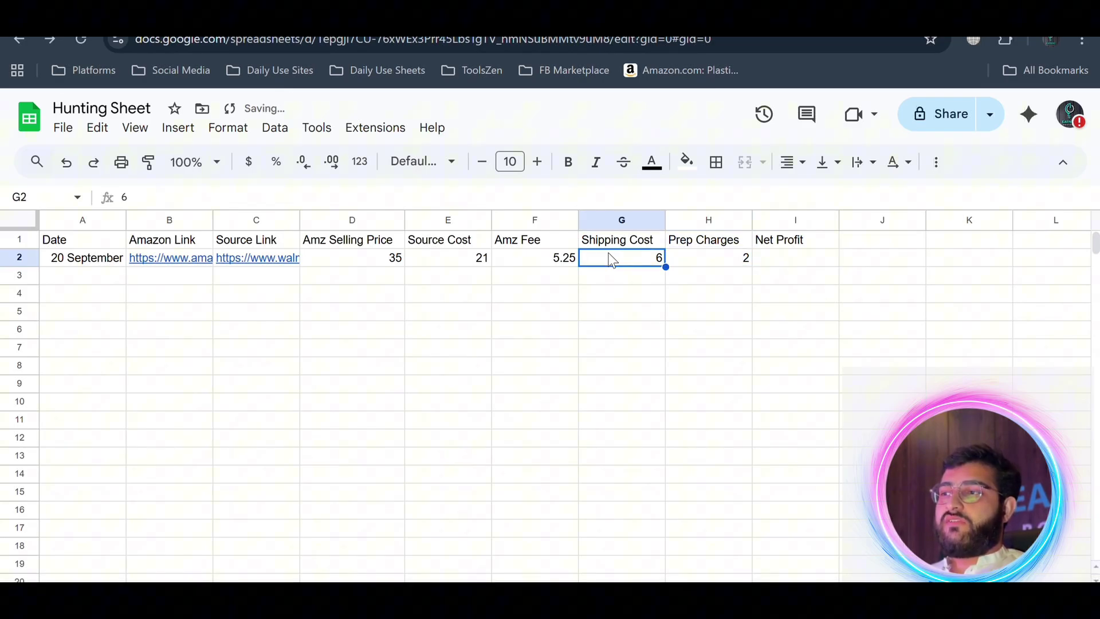
{"action": "key", "text": "Right"}
{"action": "key", "text": "Left"}
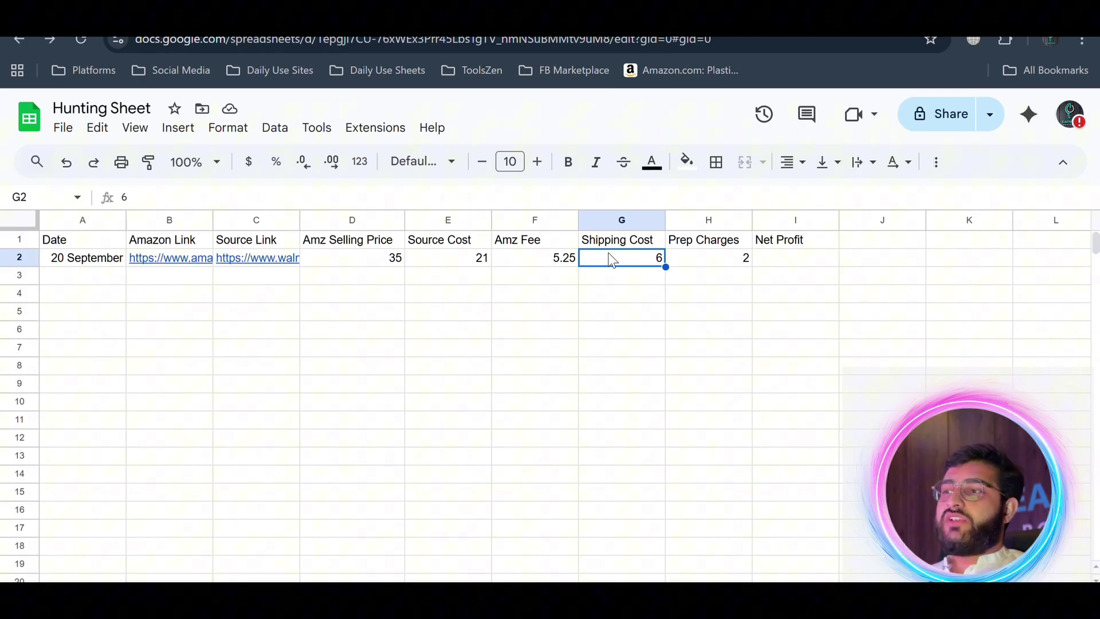
{"action": "key", "text": "Down"}
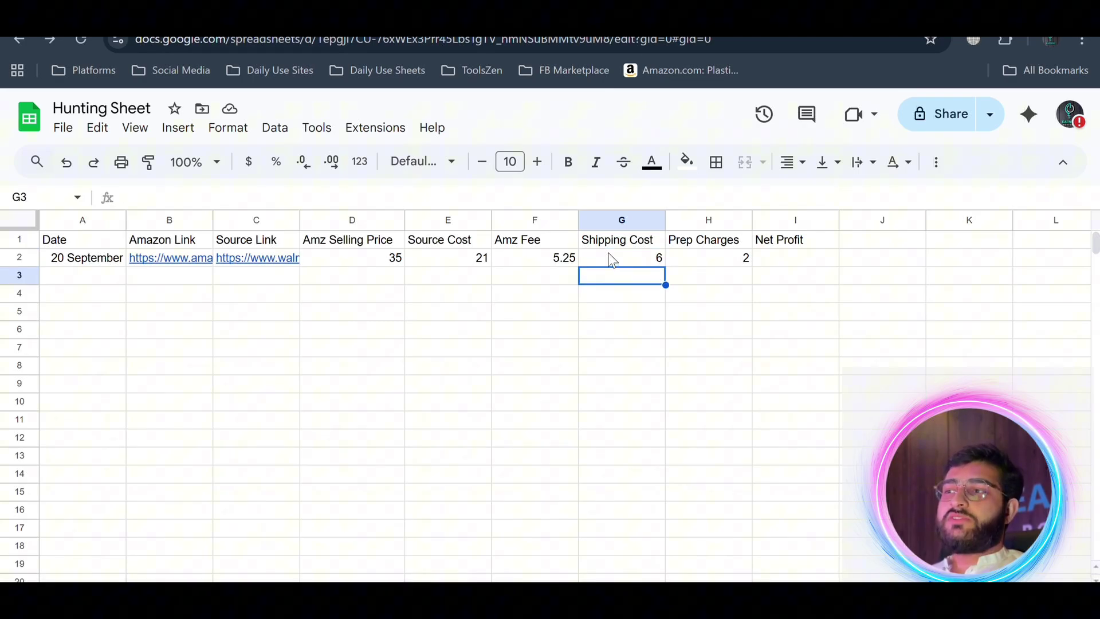
{"action": "key", "text": "Up"}
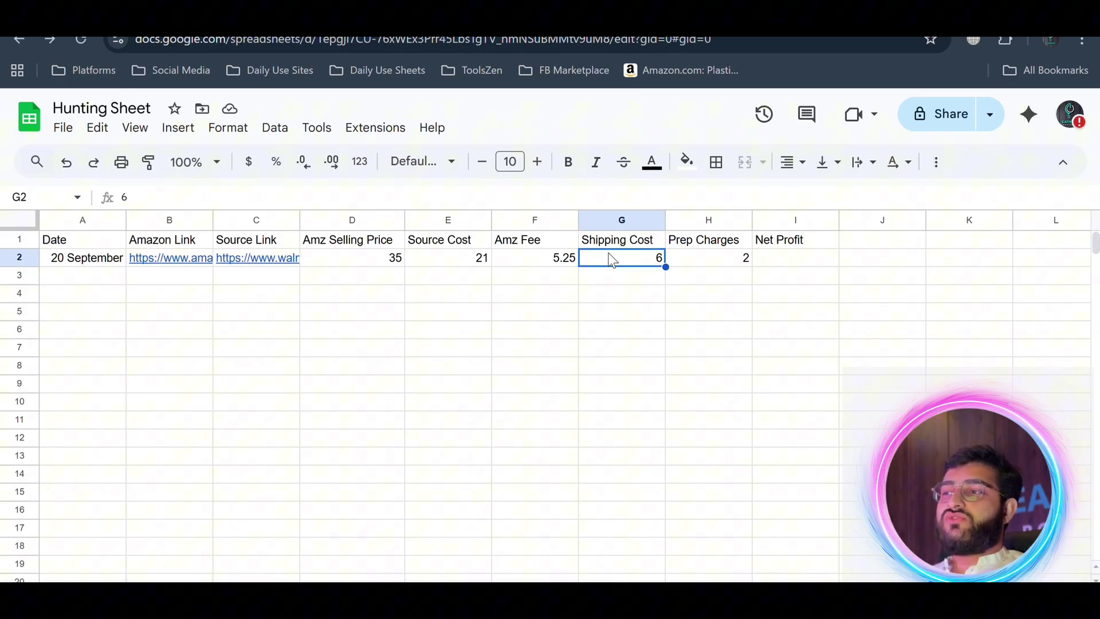
{"action": "key", "text": "Right"}
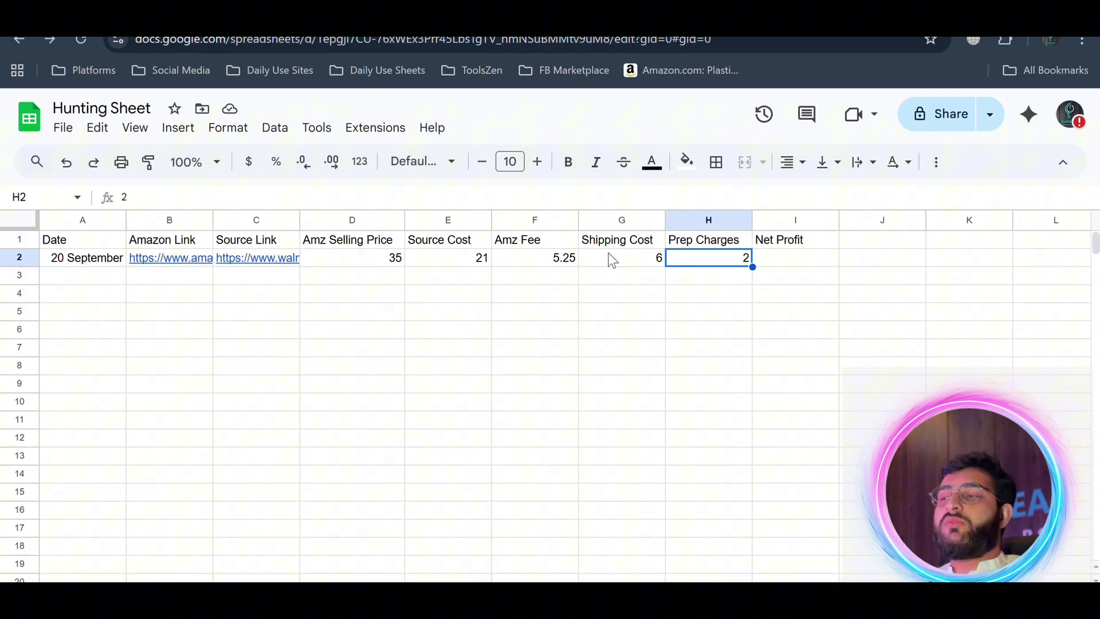
- Calculate the Net Profit in I2 by subtracting all costs from the selling price with the formula =D2-E2-F2-G2-H2
{"action": "key", "text": "Right"}
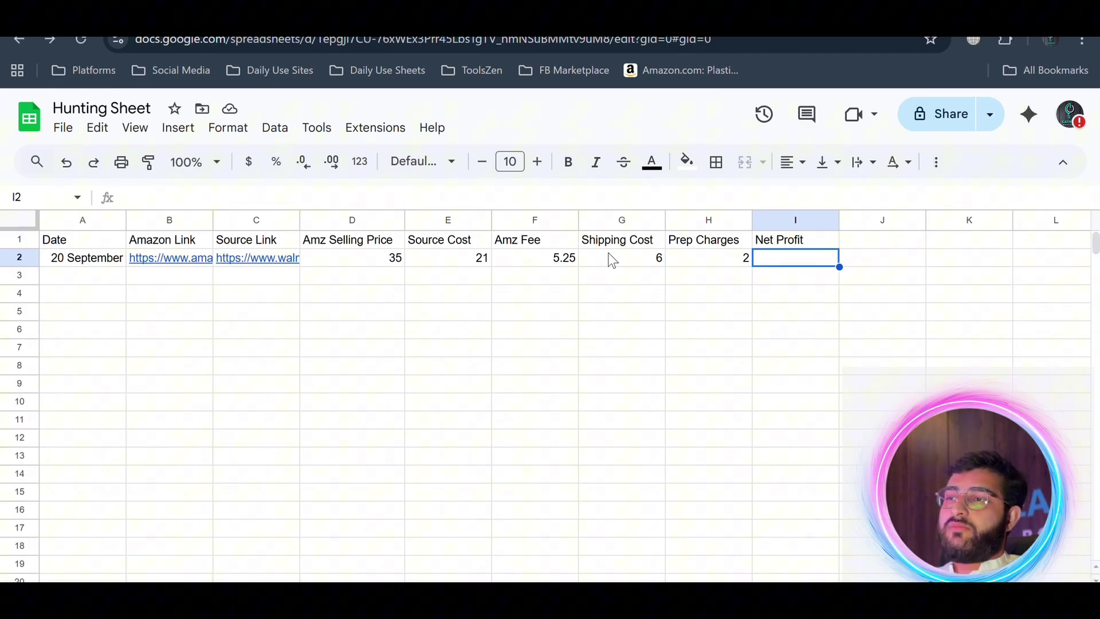
{"action": "type", "text": "="}
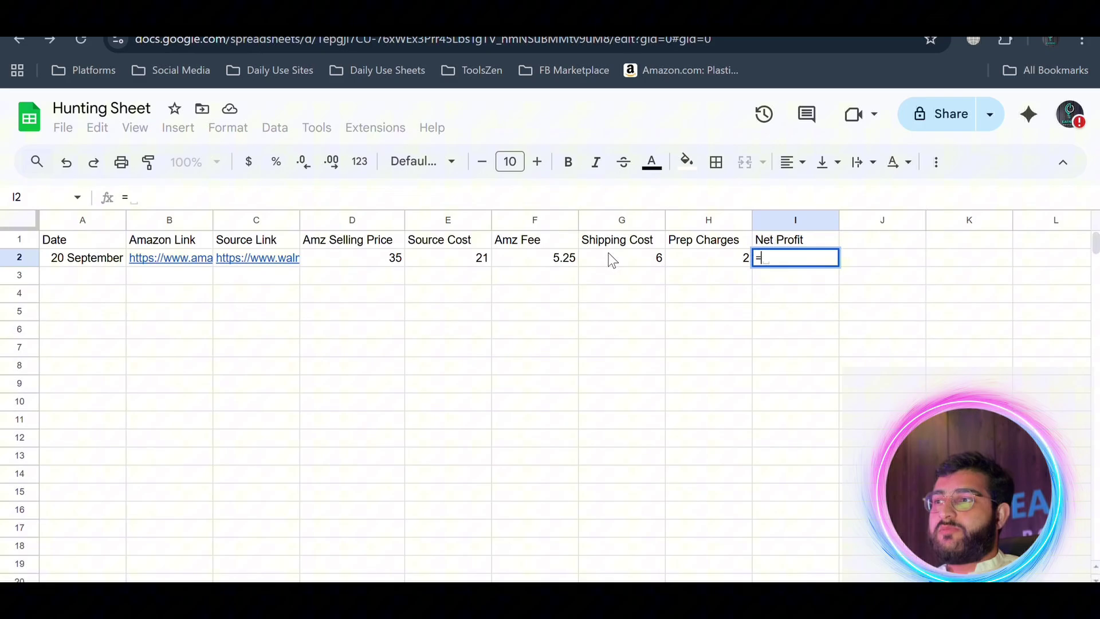
{"action": "left_click", "coordinate": [387, 258]}
{"action": "type", "text": "-"}
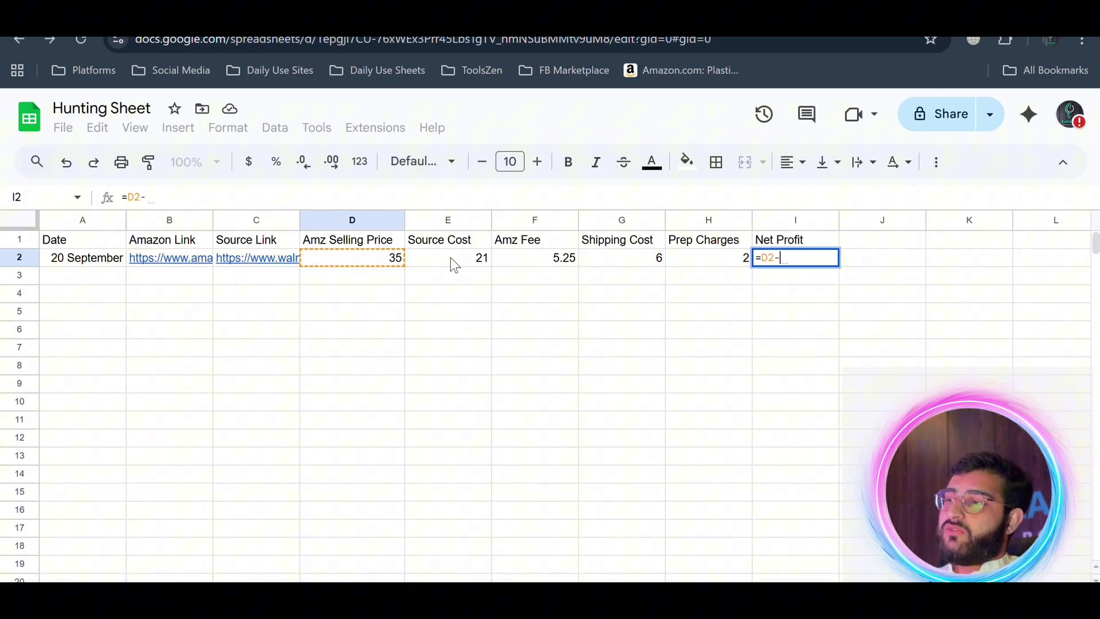
{"action": "left_click", "coordinate": [489, 261]}
{"action": "type", "text": "-"}
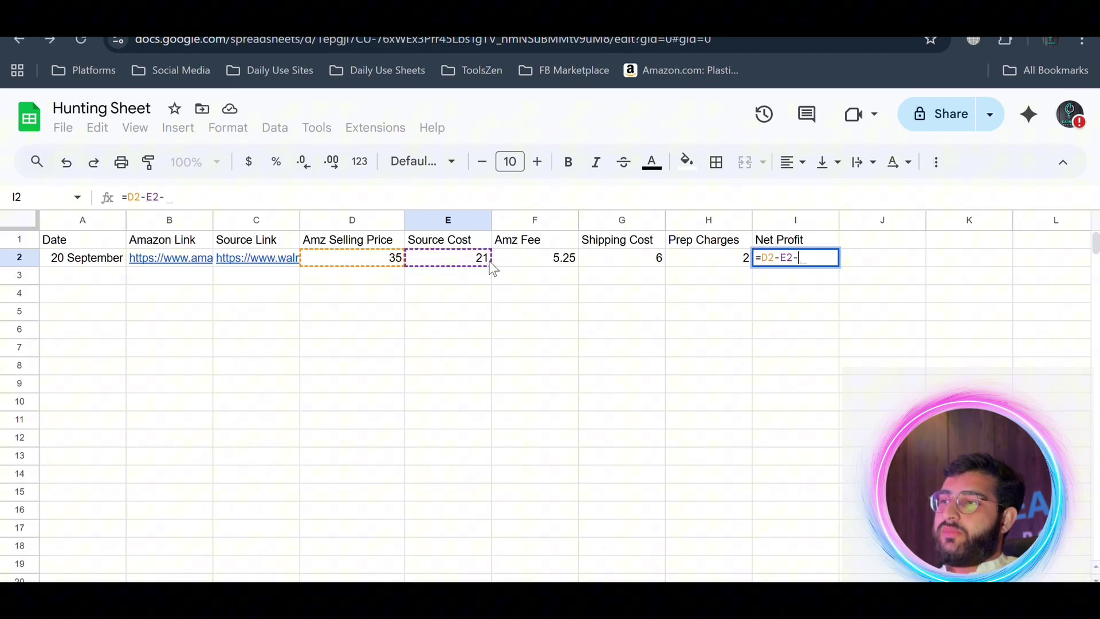
{"action": "left_click", "coordinate": [519, 260]}
{"action": "type", "text": "-"}
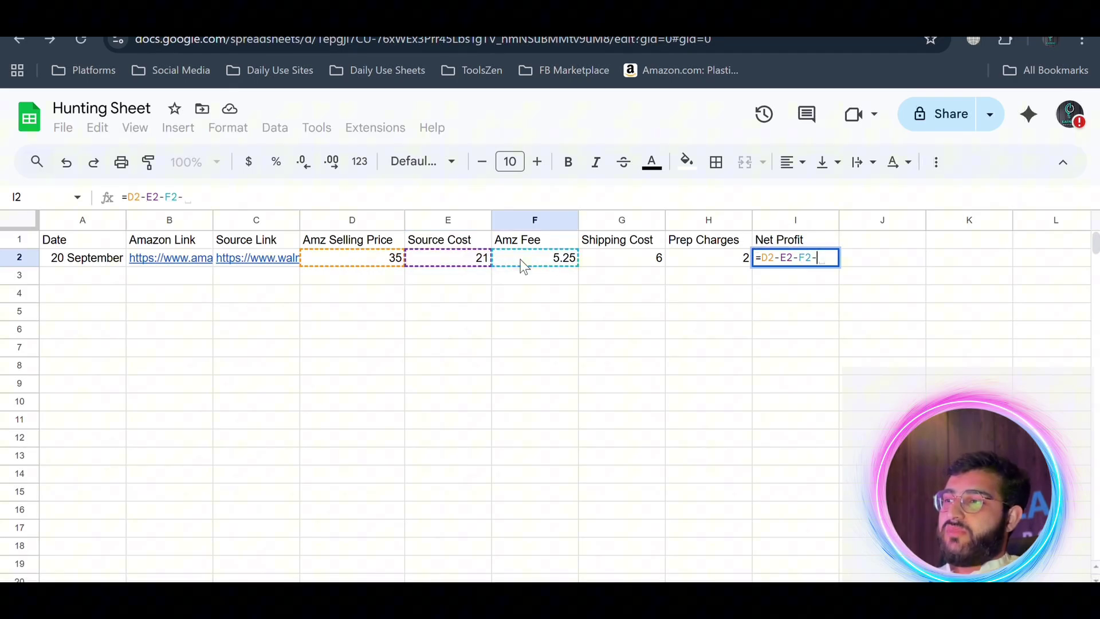
{"action": "left_click", "coordinate": [598, 255]}
{"action": "type", "text": "-"}
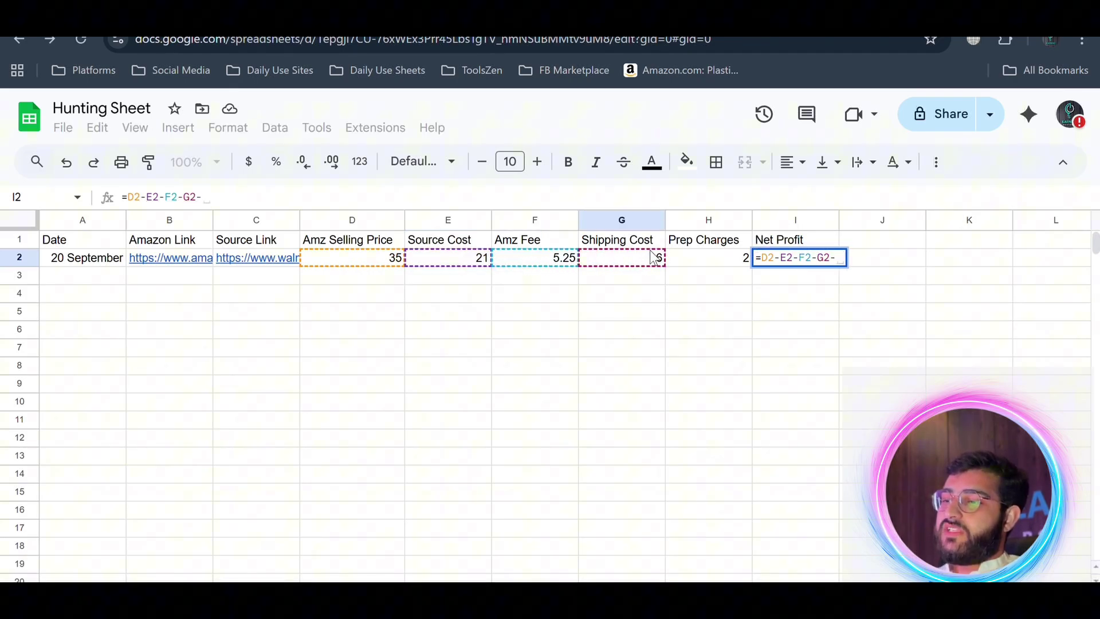
{"action": "left_click", "coordinate": [678, 262]}
{"action": "key", "text": "Return"}
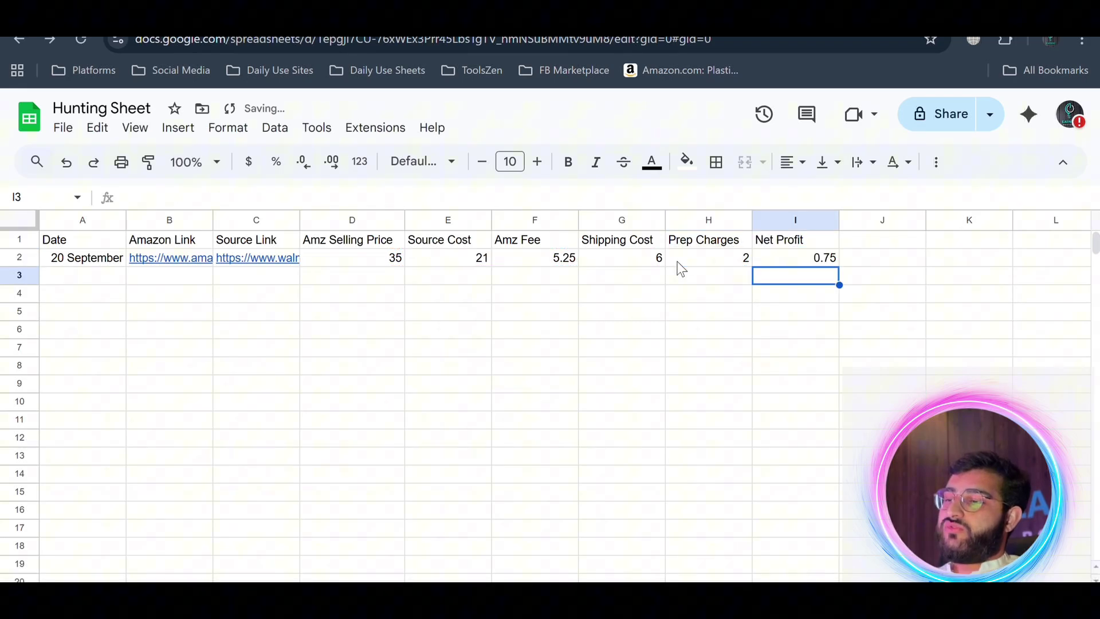
- Change the Amz Selling Price in D2 to 38
{"action": "left_click", "coordinate": [825, 261]}
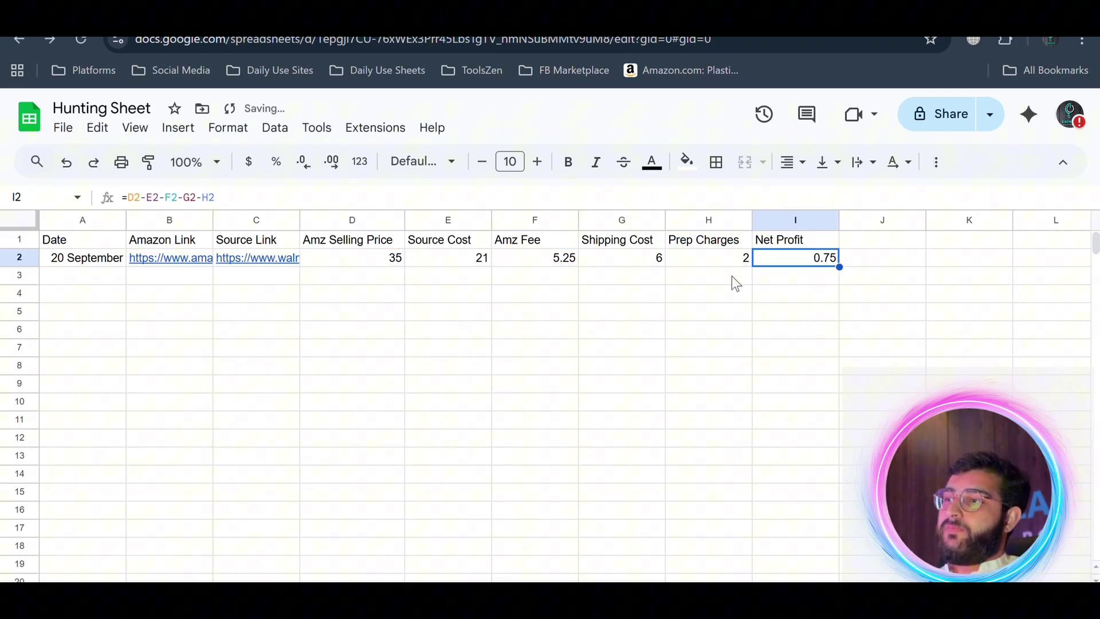
{"action": "left_click", "coordinate": [483, 259]}
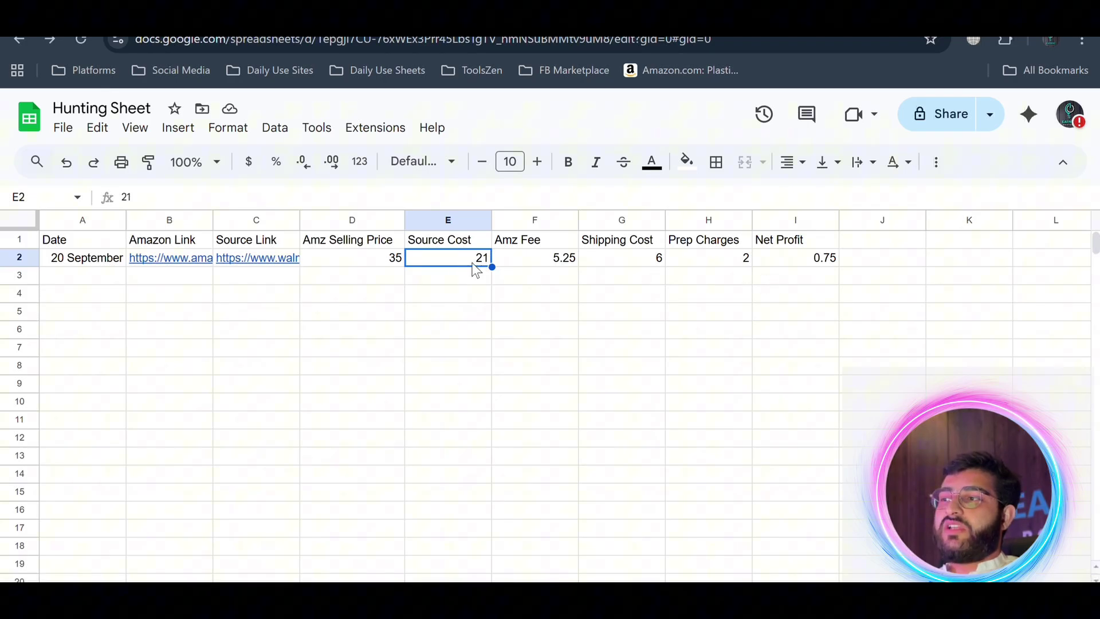
{"action": "left_click", "coordinate": [381, 260]}
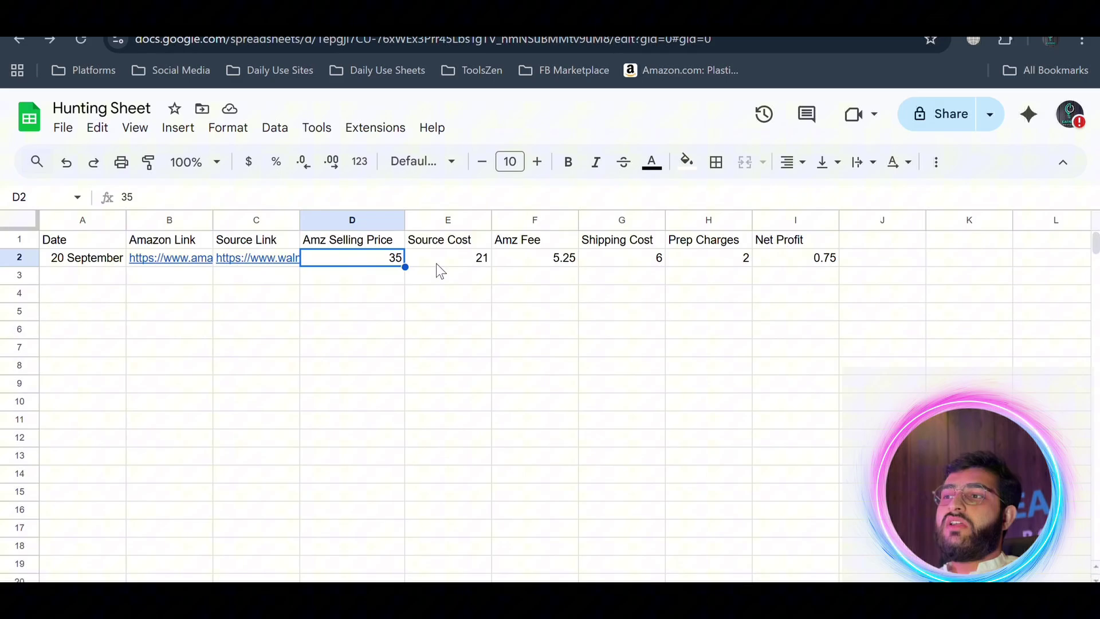
{"action": "left_click", "coordinate": [788, 260]}
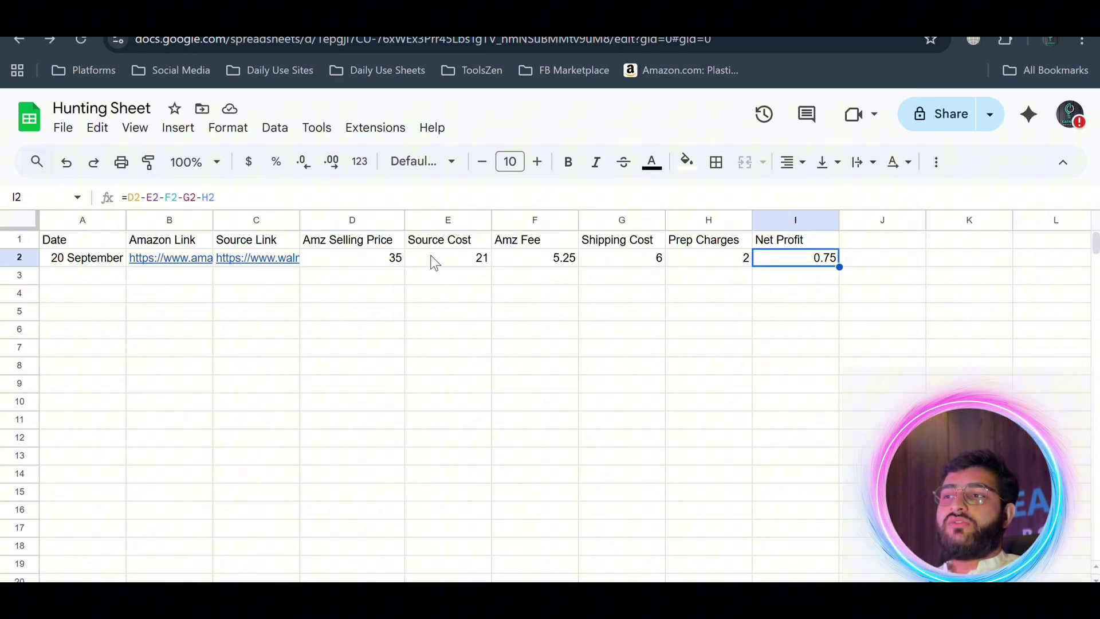
{"action": "left_click", "coordinate": [400, 267]}
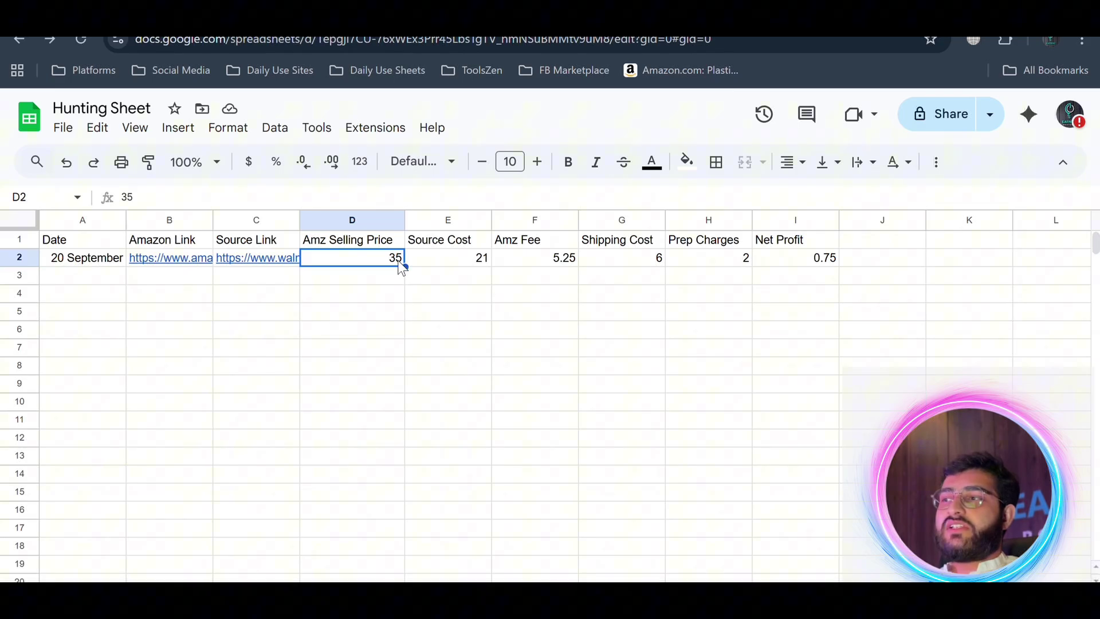
{"action": "type", "text": "38"}
{"action": "left_click", "coordinate": [444, 292]}
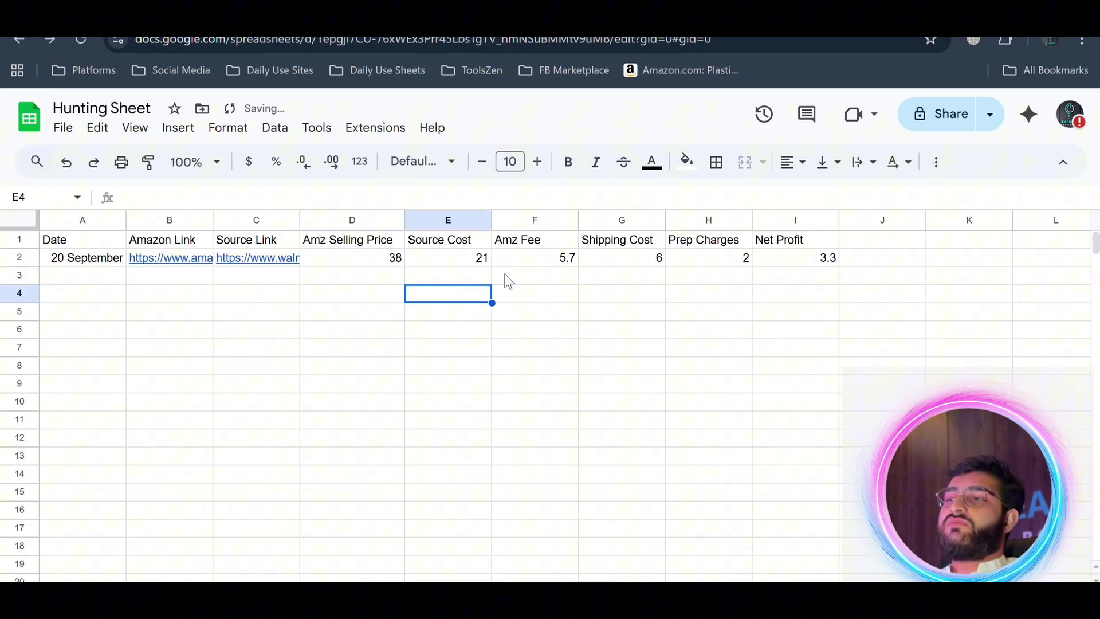
- Check the Net Profit in I2 against the selling price in D2 and the fee formula in F2
{"action": "left_click", "coordinate": [795, 262]}
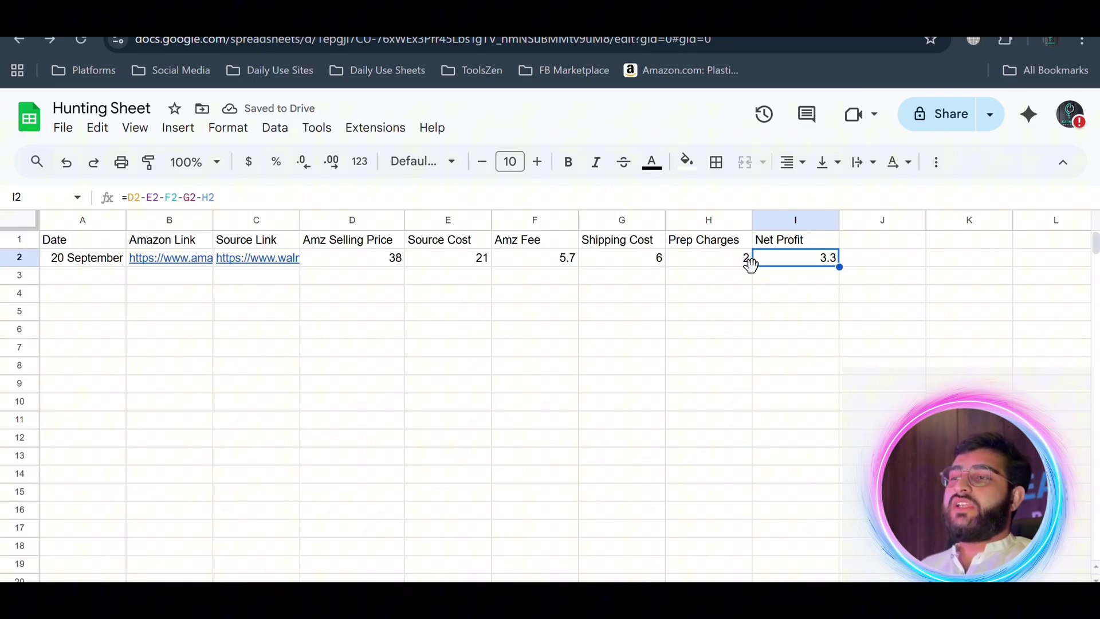
{"action": "left_click", "coordinate": [392, 262]}
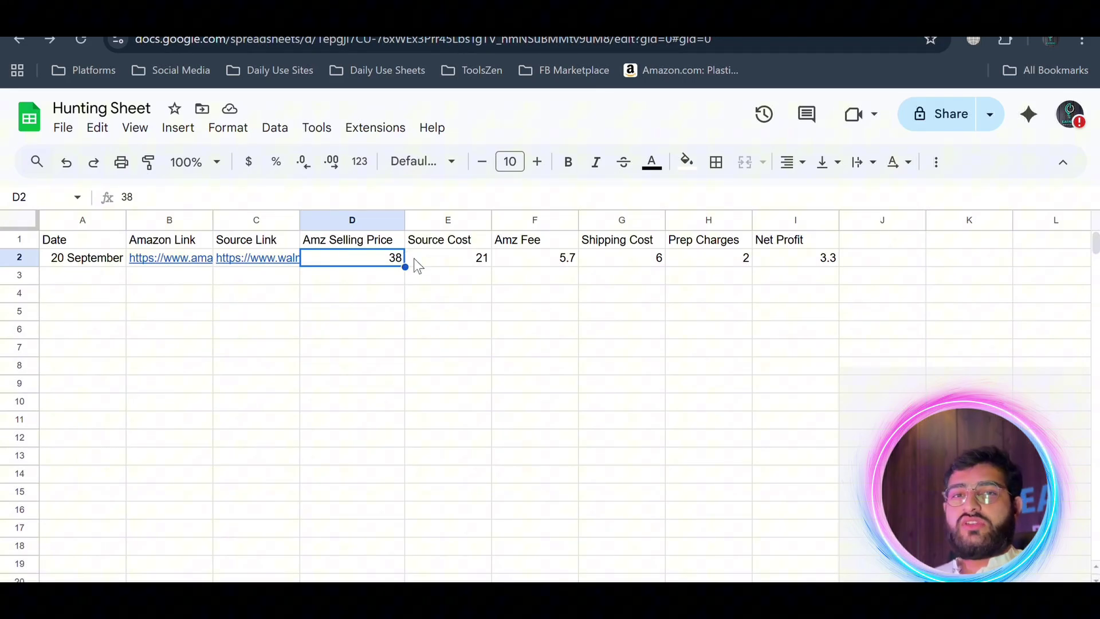
{"action": "left_click", "coordinate": [561, 261]}
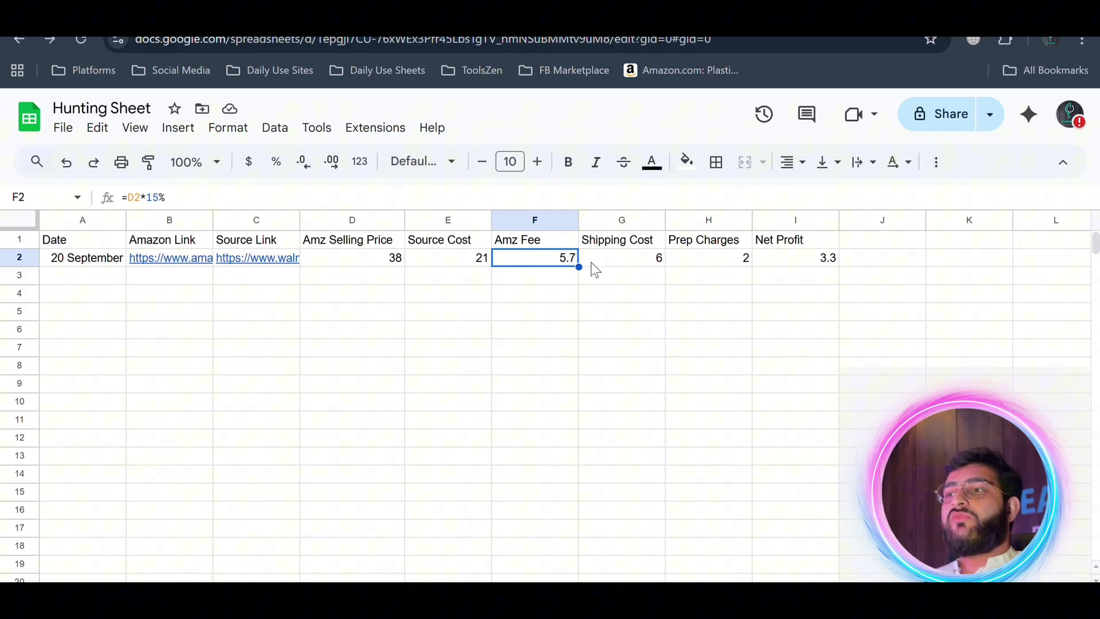
{"action": "left_click", "coordinate": [804, 257]}
{"action": "left_click", "coordinate": [541, 261]}
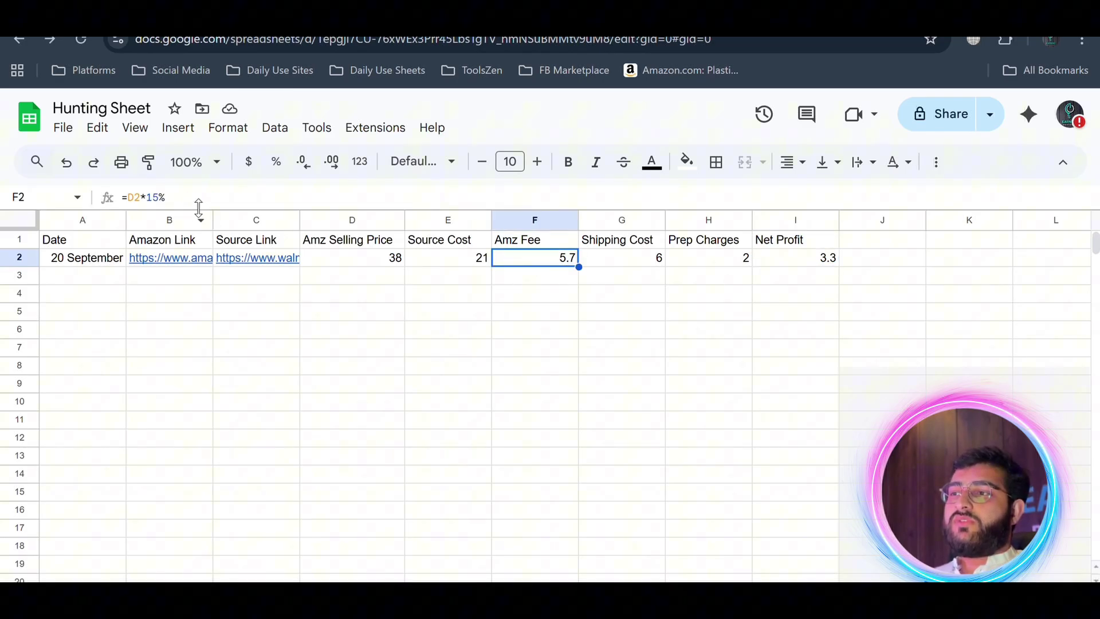
{"action": "left_click_drag", "start_coordinate": [166, 198], "coordinate": [158, 198]}
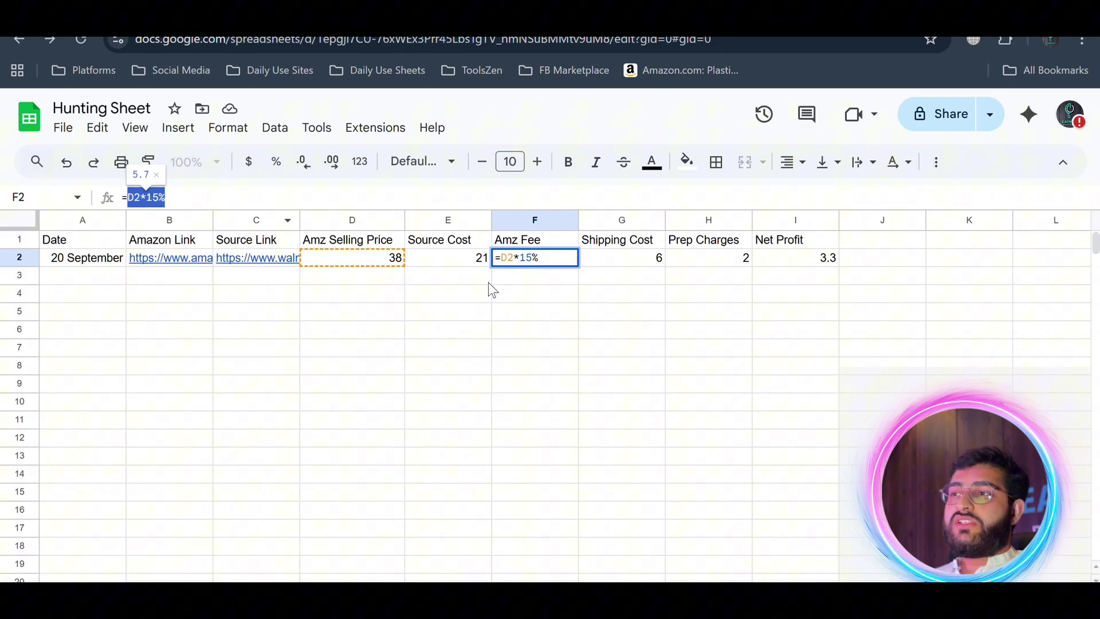
{"action": "left_click", "coordinate": [541, 277]}
{"action": "left_click", "coordinate": [592, 275]}
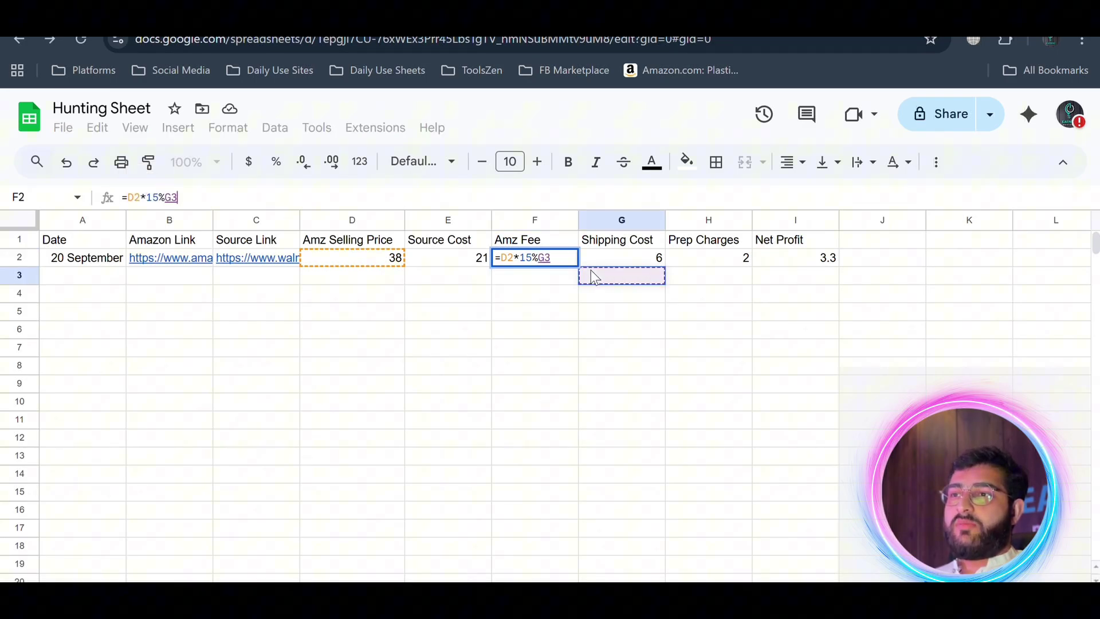
{"action": "key", "text": "BackSpace"}
{"action": "key", "text": "BackSpace"}
{"action": "key", "text": "Return"}
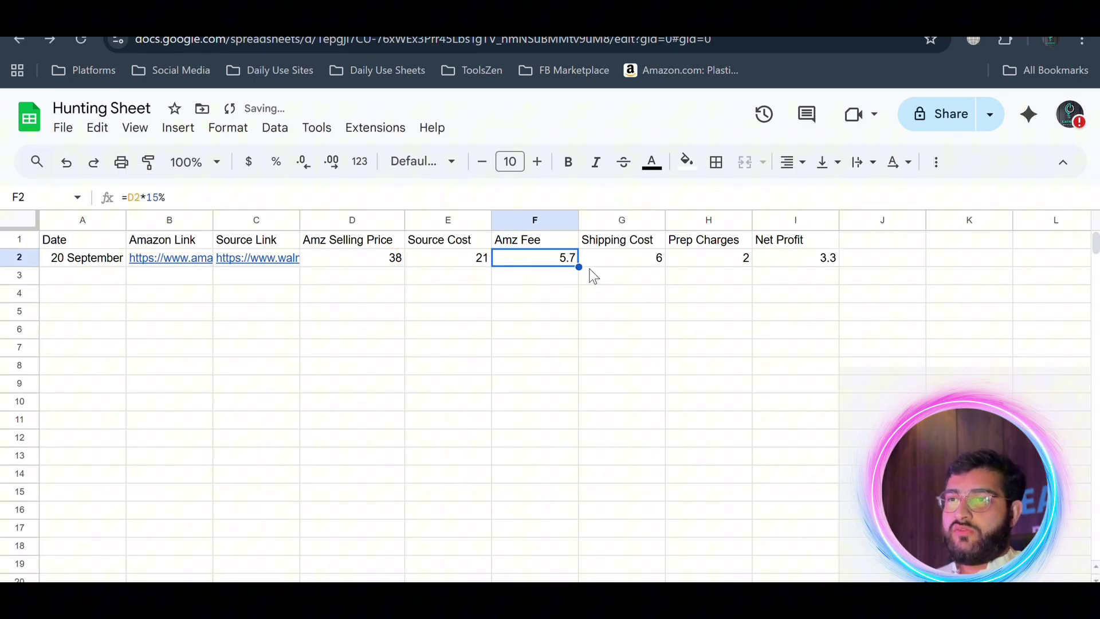
- Fill the Amz Fee formula from F2 down column F for the following product rows
{"action": "left_click_drag", "start_coordinate": [578, 266], "coordinate": [575, 579]}
{"action": "scroll", "coordinate": [647, 401], "scroll_direction": "up", "scroll_amount": 7}
{"action": "left_click", "coordinate": [584, 277]}
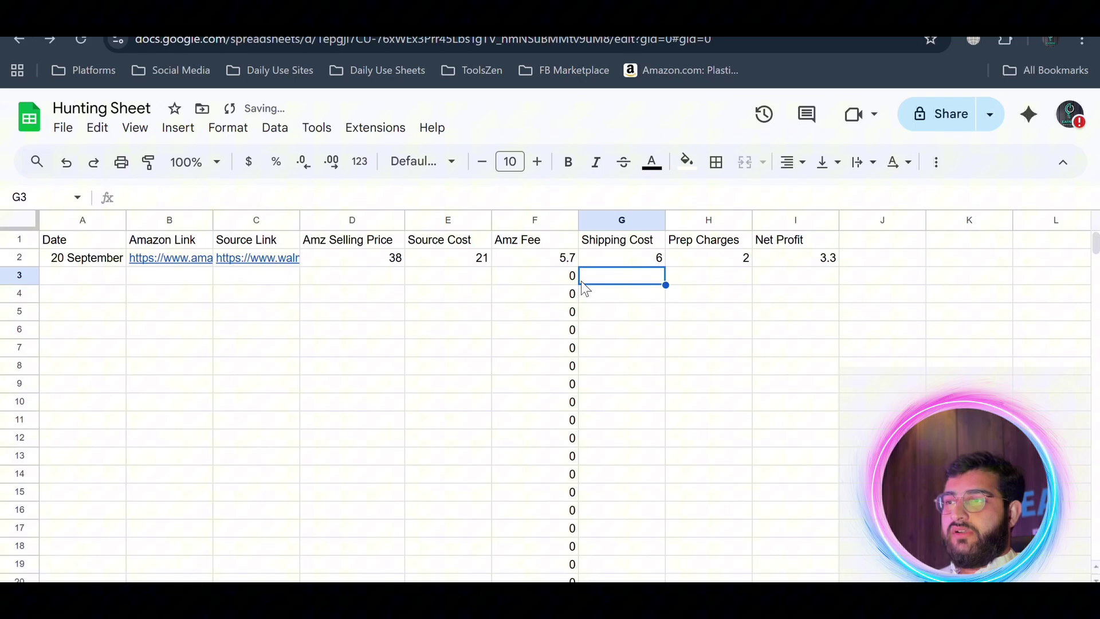
- Go through the filled Amz Fee cells from F3 downward to check that each formula refers to its own row
{"action": "left_click", "coordinate": [575, 276]}
{"action": "key", "text": "Down"}
{"action": "key", "text": "Down"}
{"action": "key", "text": "Down"}
{"action": "key", "text": "Down"}
{"action": "key", "text": "Down"}
{"action": "key", "text": "Down"}
{"action": "key", "text": "Down"}
{"action": "key", "text": "Down"}
{"action": "key", "text": "Down"}
{"action": "key", "text": "Down"}
{"action": "key", "text": "Down"}
{"action": "key", "text": "Down"}
{"action": "key", "text": "Down"}
{"action": "key", "text": "Down"}
{"action": "key", "text": "Down"}
{"action": "key", "text": "Down"}
{"action": "key", "text": "Down"}
{"action": "key", "text": "Down"}
{"action": "key", "text": "Down"}
{"action": "key", "text": "Down"}
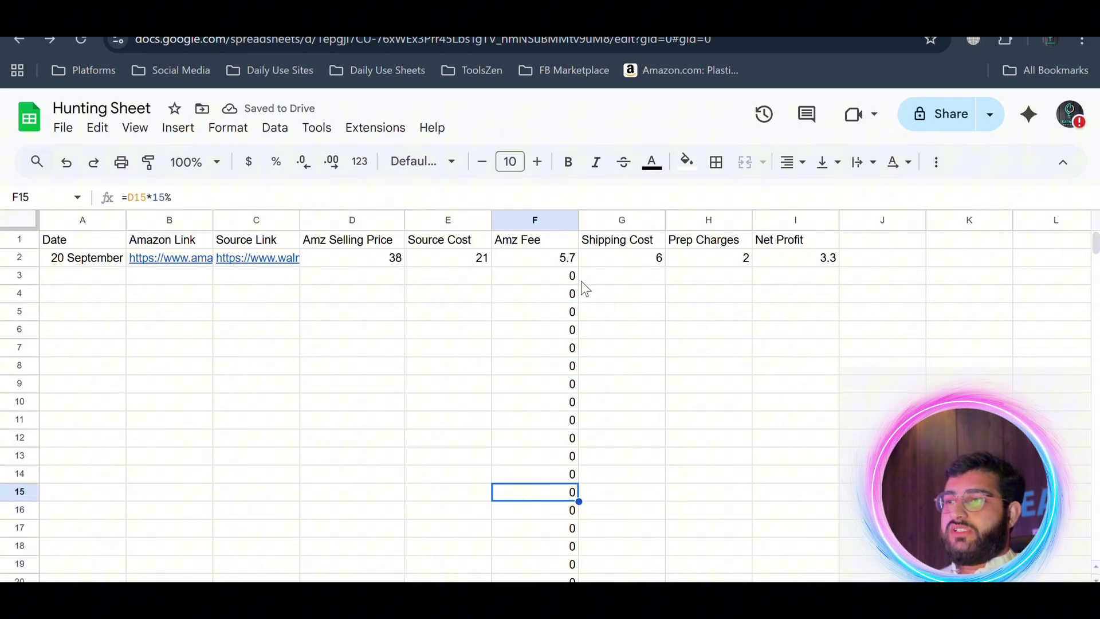
{"action": "scroll", "coordinate": [584, 288], "scroll_direction": "up", "scroll_amount": 5}
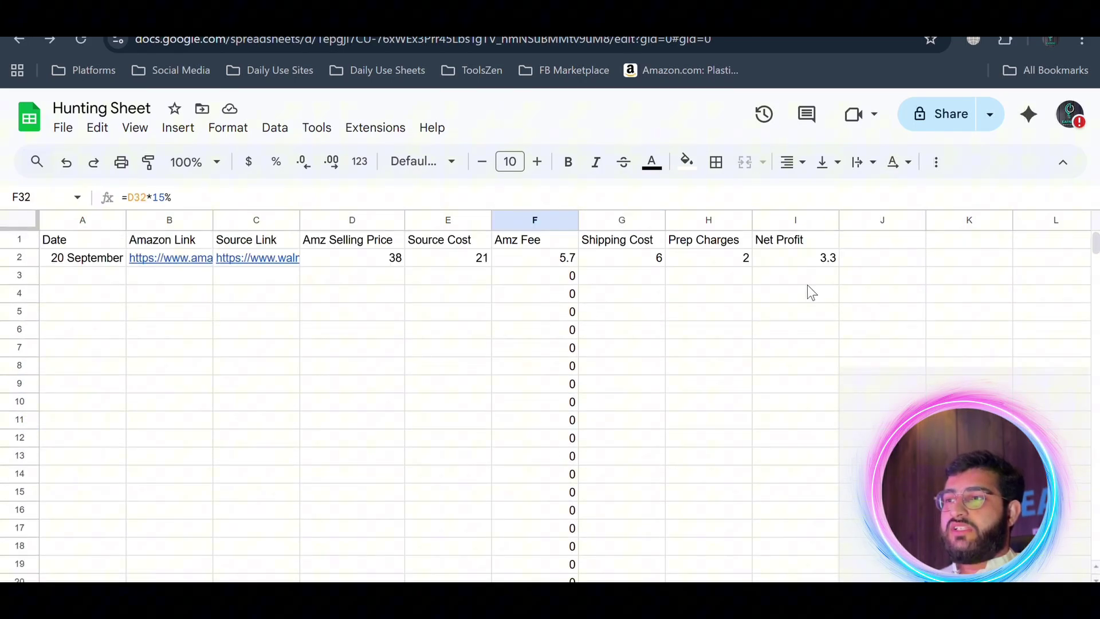
- Fill the Net Profit formula from I2 down column I for the following product rows
{"action": "left_click", "coordinate": [833, 258]}
{"action": "left_click_drag", "start_coordinate": [833, 258], "coordinate": [802, 577]}
{"action": "scroll", "coordinate": [732, 457], "scroll_direction": "up", "scroll_amount": 11}
{"action": "left_click", "coordinate": [750, 401]}
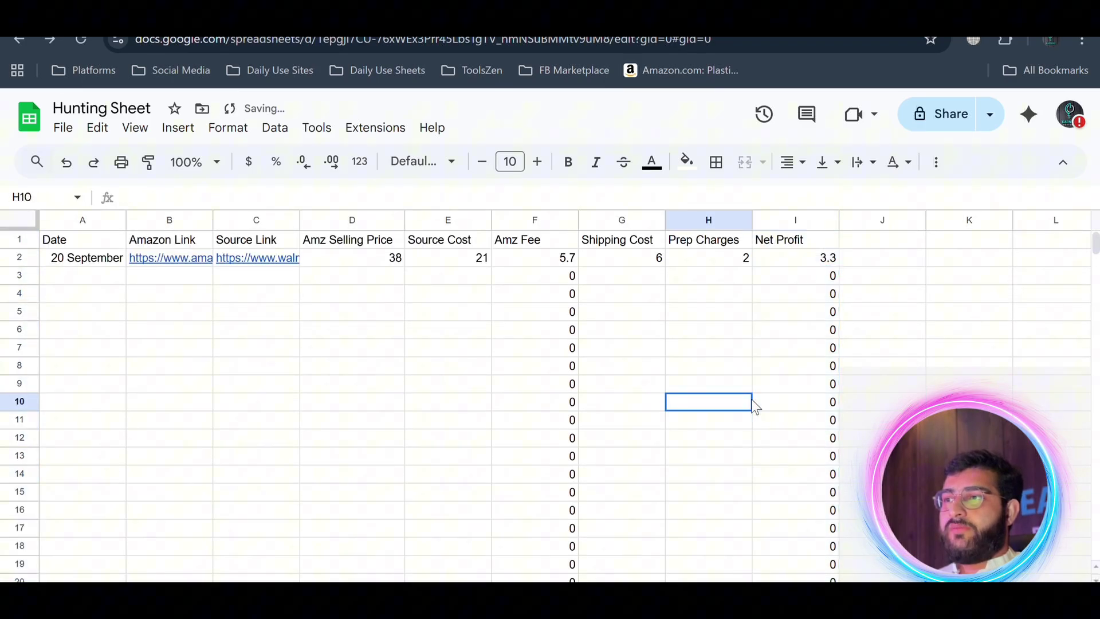
{"action": "left_click", "coordinate": [807, 277]}
- Enter 100 as the Amz Selling Price in D3 and 60 as the Source Cost in E3
{"action": "left_click", "coordinate": [370, 286]}
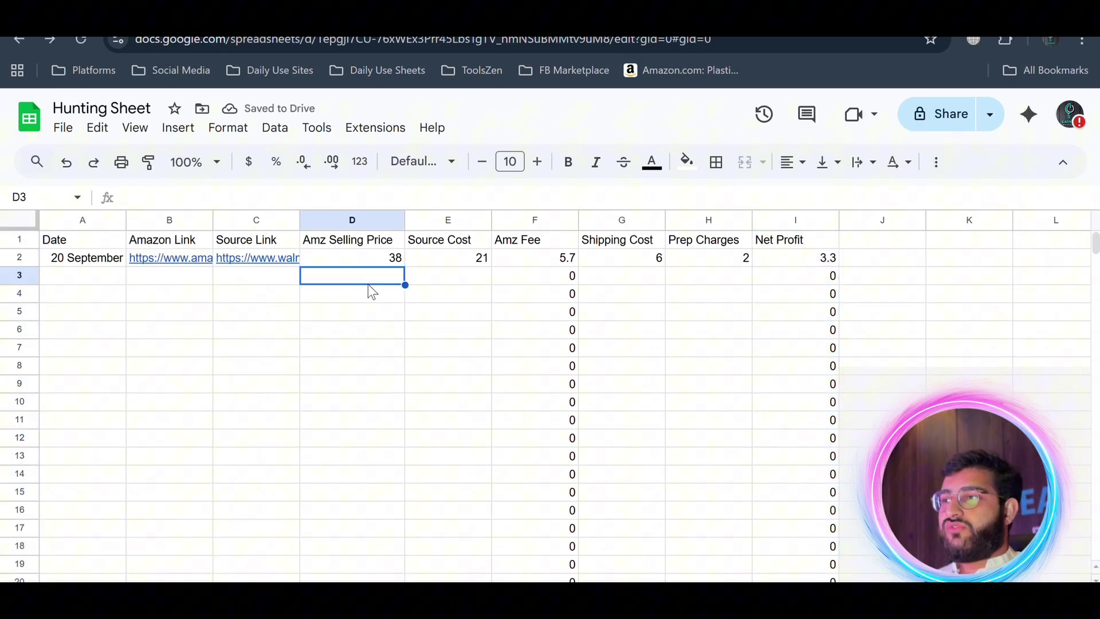
{"action": "type", "text": "1000"}
{"action": "key", "text": "BackSpace"}
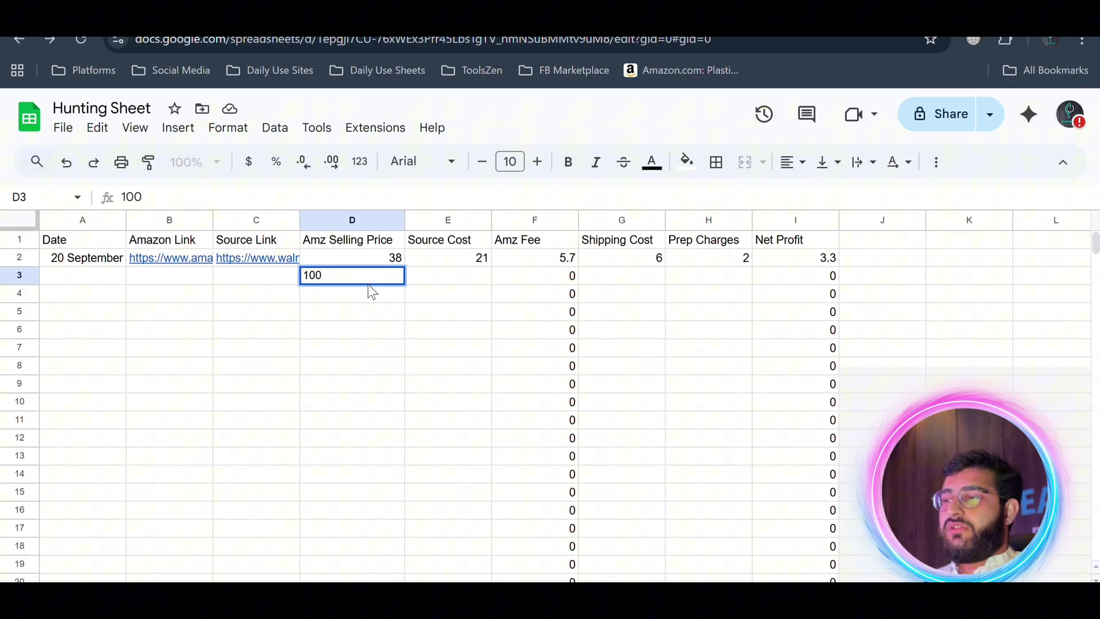
{"action": "key", "text": "Tab"}
{"action": "type", "text": "60"}
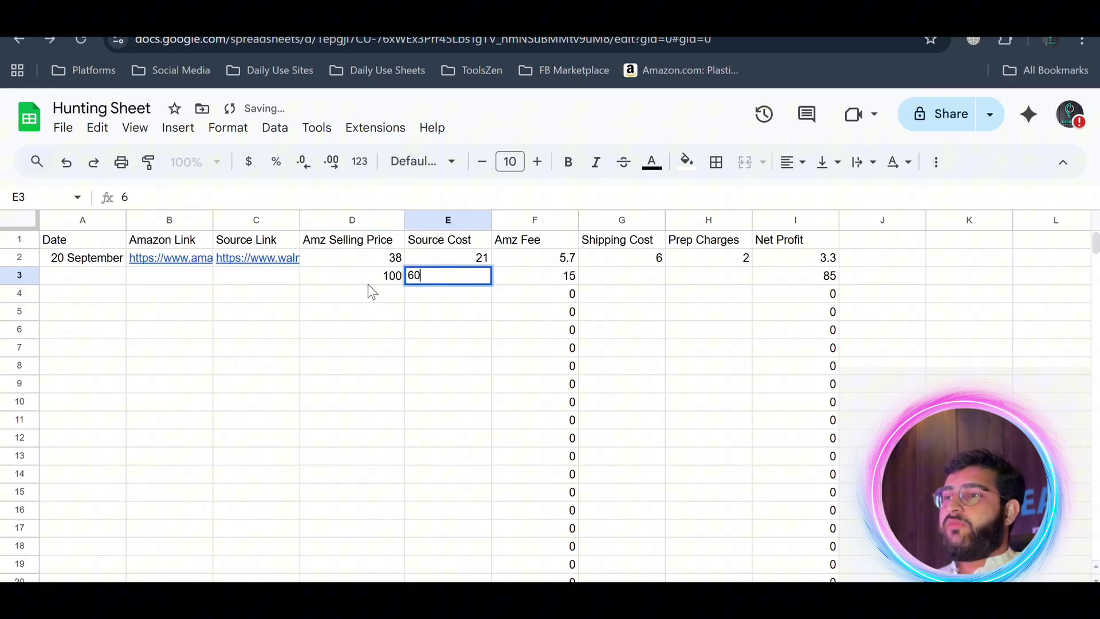
{"action": "key", "text": "Tab"}
- Enter 6 as the Shipping Cost in G3 and 2 as the Prep Charges in H3
{"action": "key", "text": "Tab"}
{"action": "type", "text": "6"}
{"action": "key", "text": "Tab"}
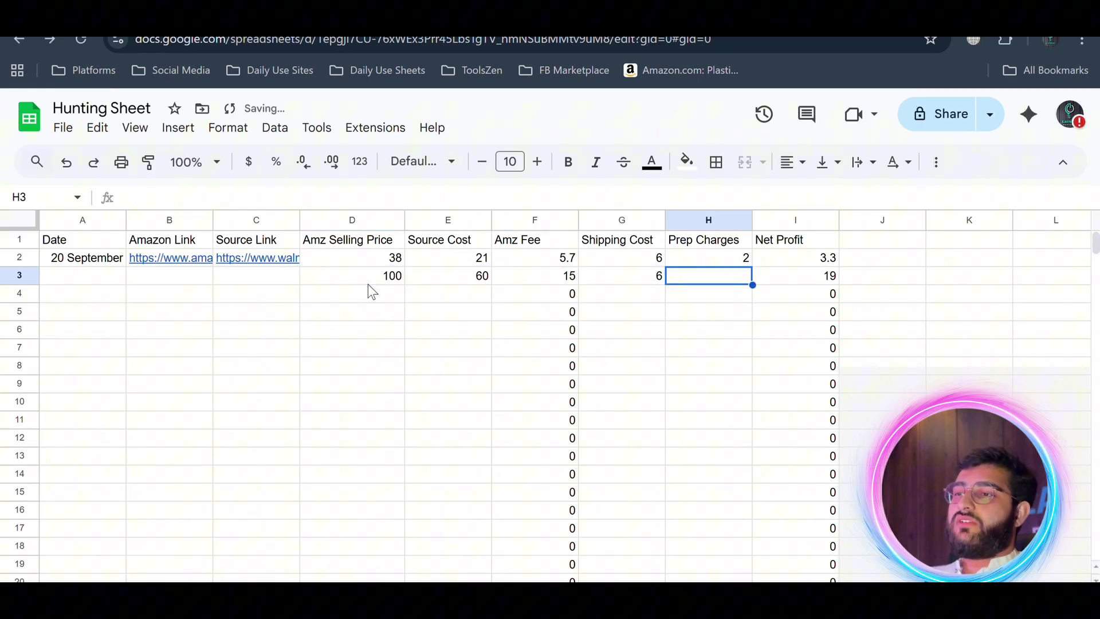
{"action": "type", "text": "2"}
{"action": "key", "text": "Tab"}
{"action": "key", "text": "Tab"}
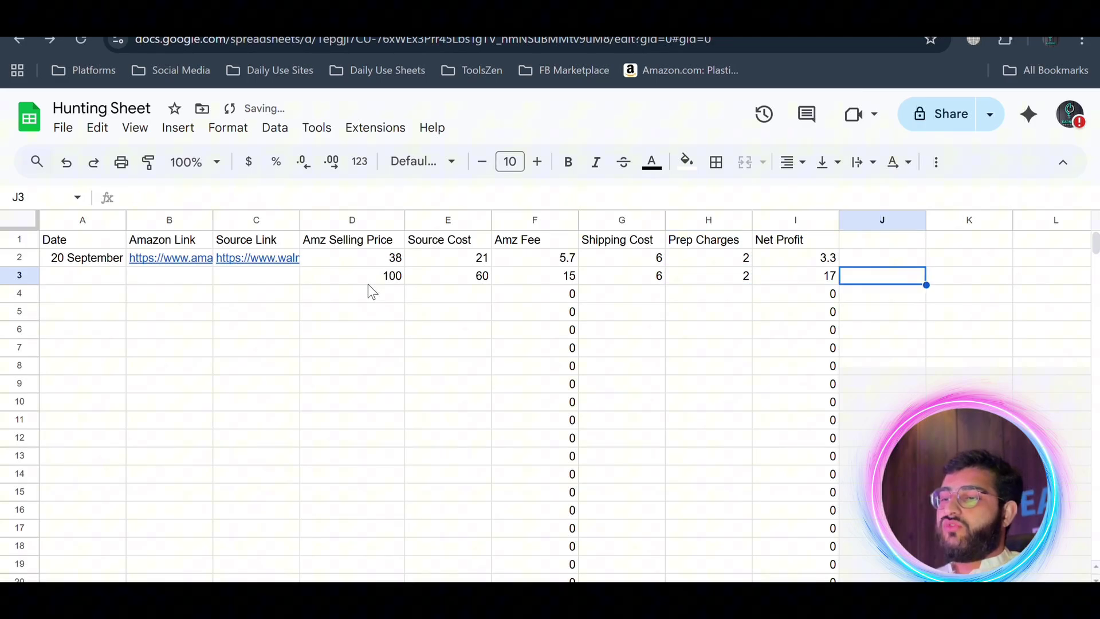
{"action": "key", "text": "Left"}
{"action": "key", "text": "Left"}
{"action": "key", "text": "Left"}
{"action": "key", "text": "Left"}
{"action": "key", "text": "Left"}
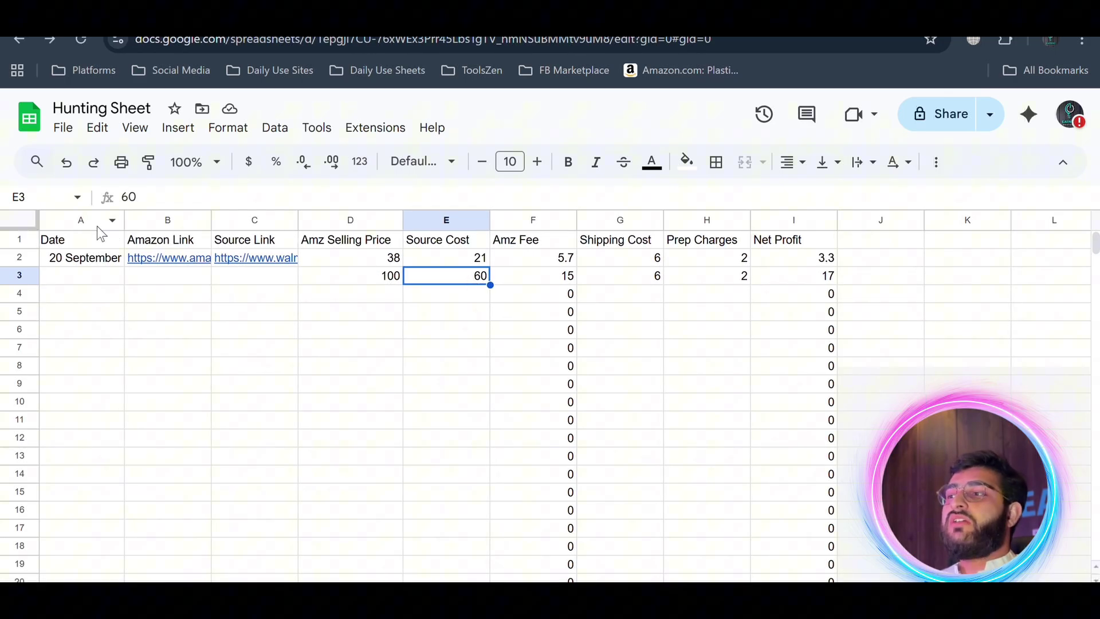
- Fill the whole header row 1 with a light green background color
{"action": "left_click", "coordinate": [21, 240]}
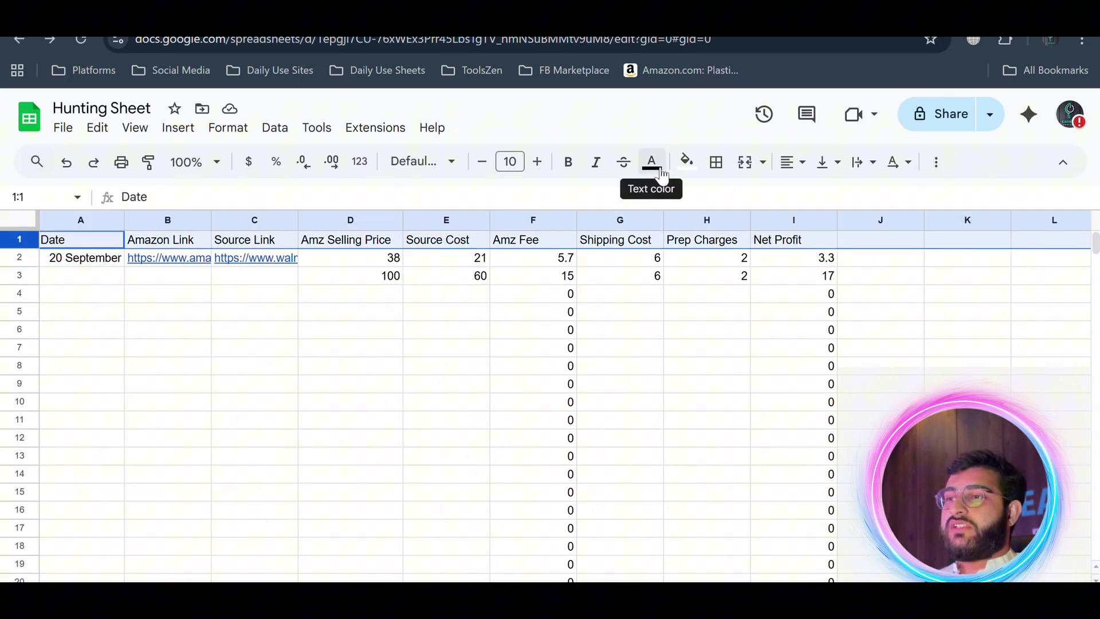
{"action": "left_click", "coordinate": [687, 162]}
{"action": "left_click", "coordinate": [768, 267]}
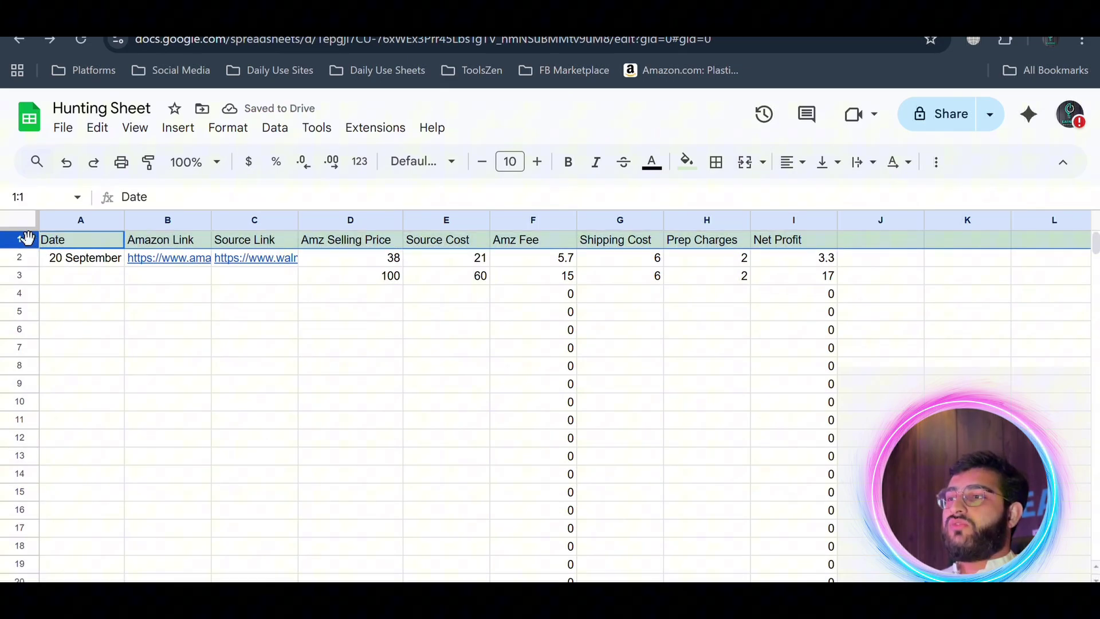
{"action": "right_click", "coordinate": [28, 239]}
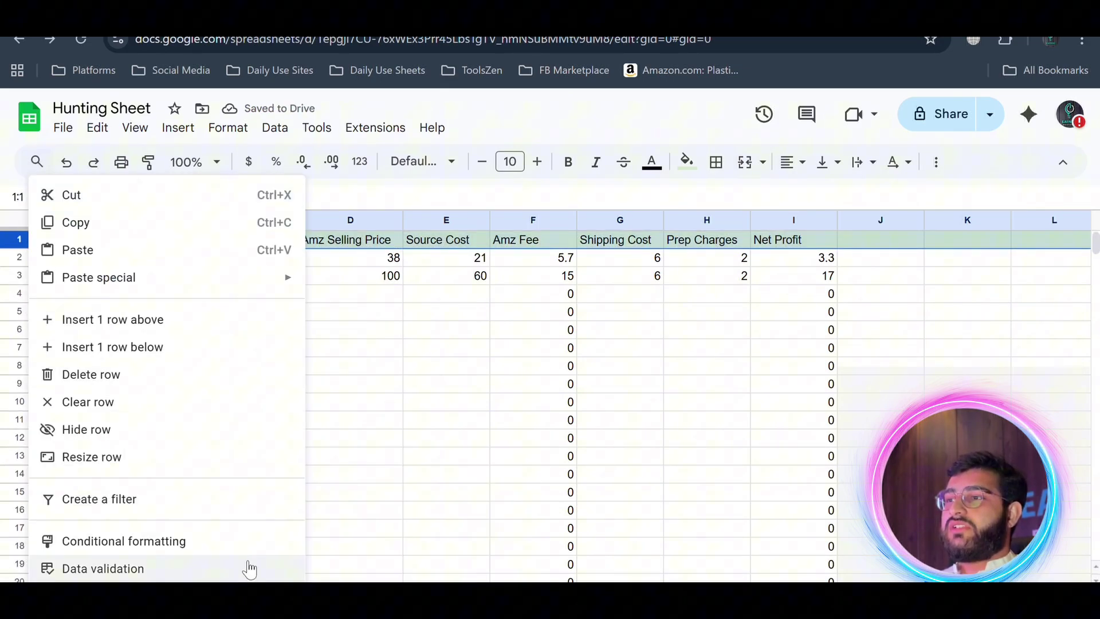
{"action": "left_click", "coordinate": [385, 456]}
{"action": "scroll", "coordinate": [402, 320], "scroll_direction": "down", "scroll_amount": 1}
{"action": "scroll", "coordinate": [403, 319], "scroll_direction": "up", "scroll_amount": 1}
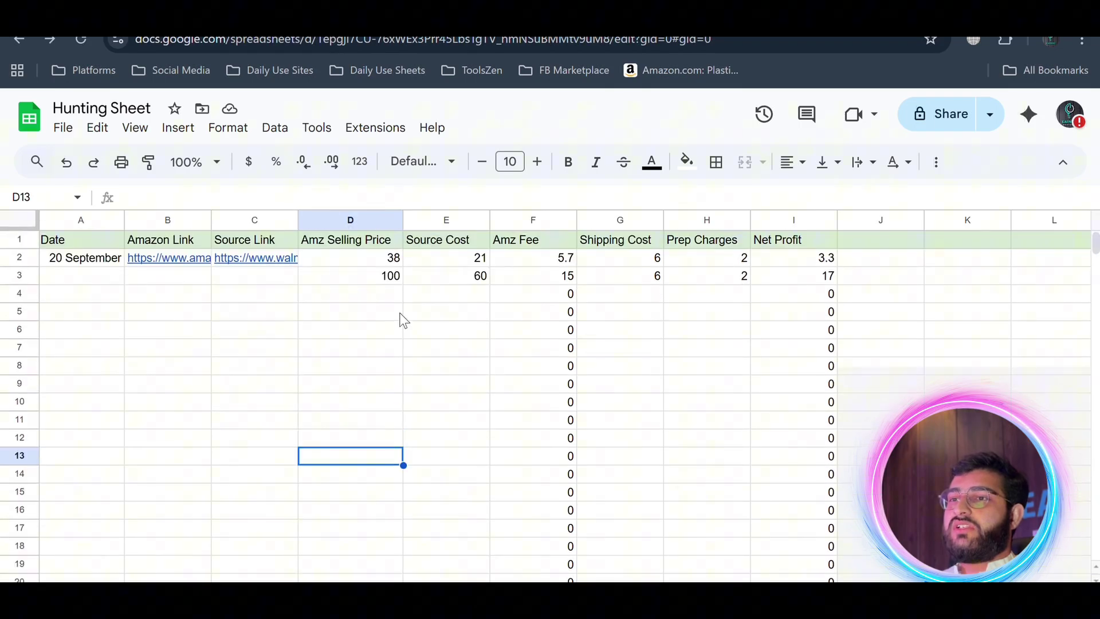
{"action": "scroll", "coordinate": [629, 283], "scroll_direction": "down", "scroll_amount": 1}
{"action": "scroll", "coordinate": [550, 304], "scroll_direction": "up", "scroll_amount": 1}
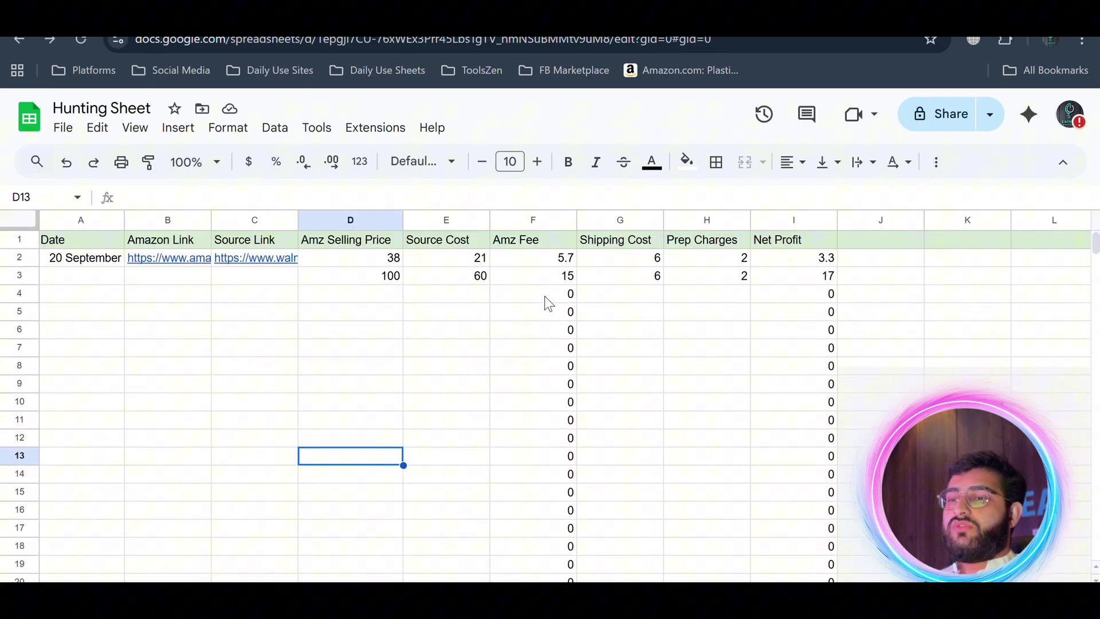
{"action": "scroll", "coordinate": [716, 335], "scroll_direction": "down", "scroll_amount": 1}
{"action": "scroll", "coordinate": [719, 367], "scroll_direction": "up", "scroll_amount": 1}
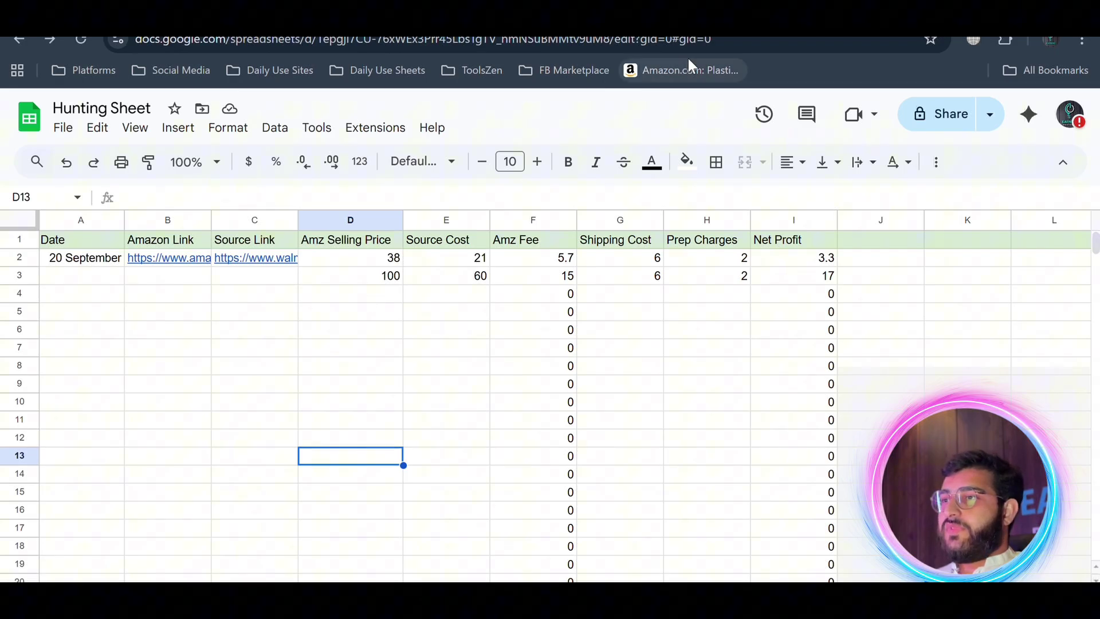
{"action": "left_click", "coordinate": [380, 292]}
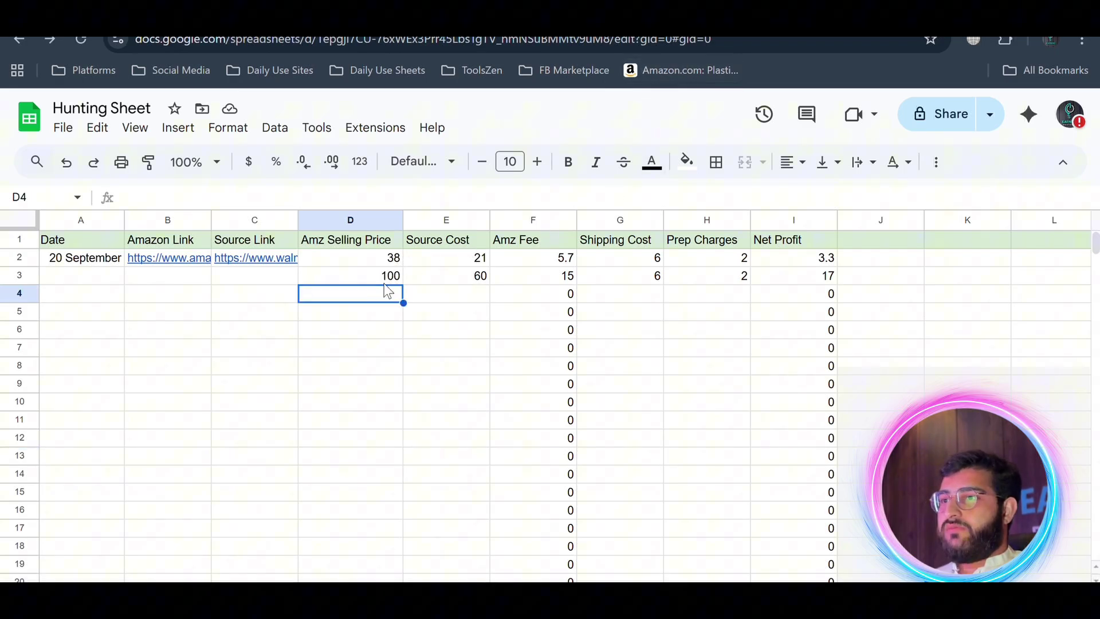